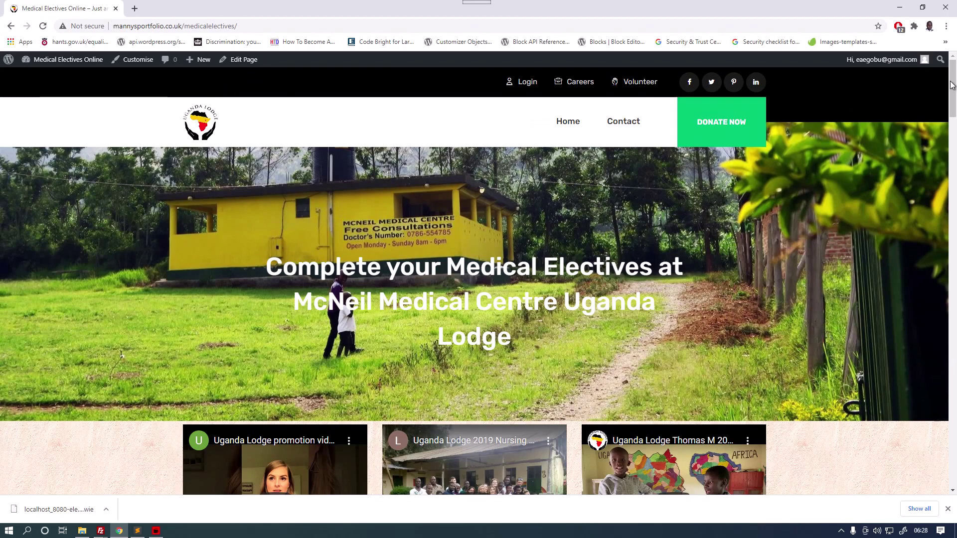
# Scroll down the live Medical Electives front page to the Helping FAQs section.
pyautogui.scroll(-2, 951, 98)
pyautogui.moveTo(950, 98); pyautogui.dragTo(942, 123)
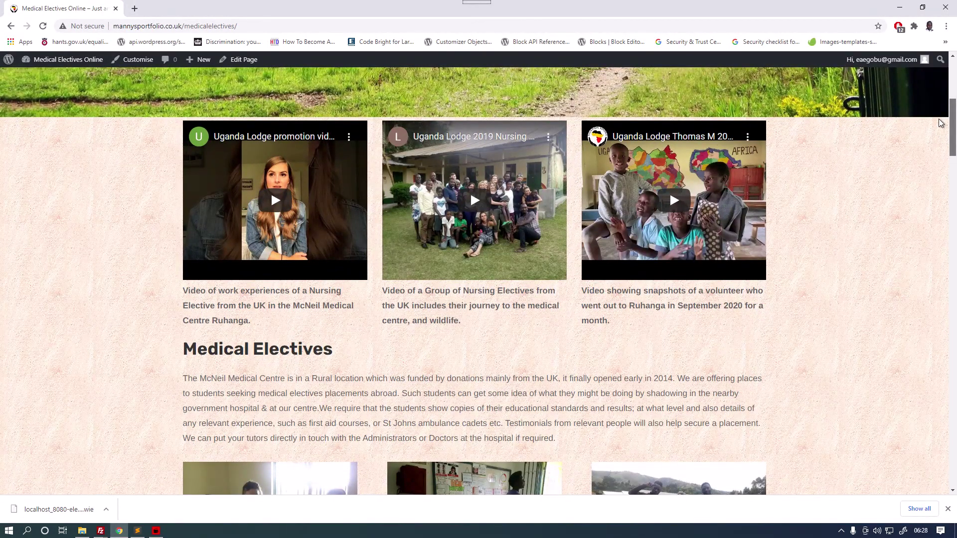
pyautogui.scroll(-1, 847, 209)
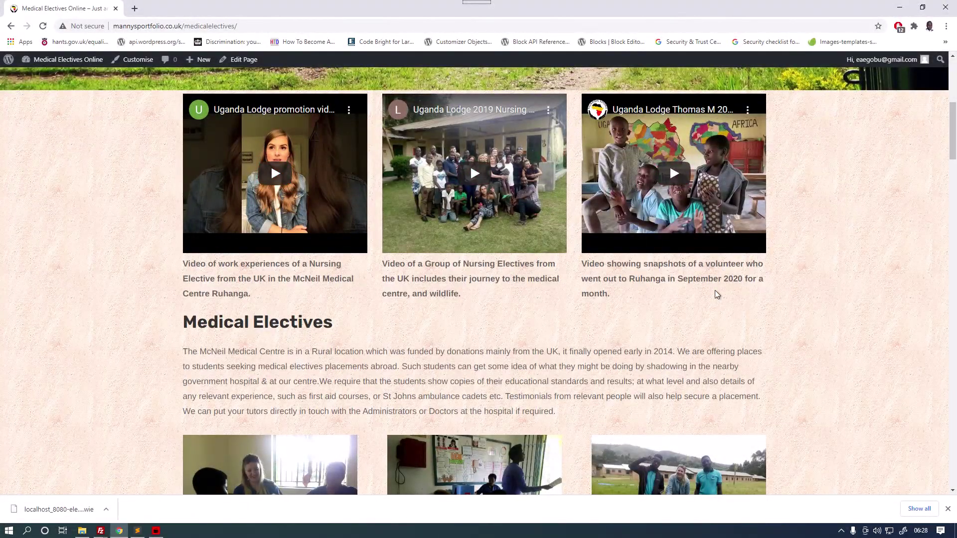
pyautogui.scroll(-4, 751, 176)
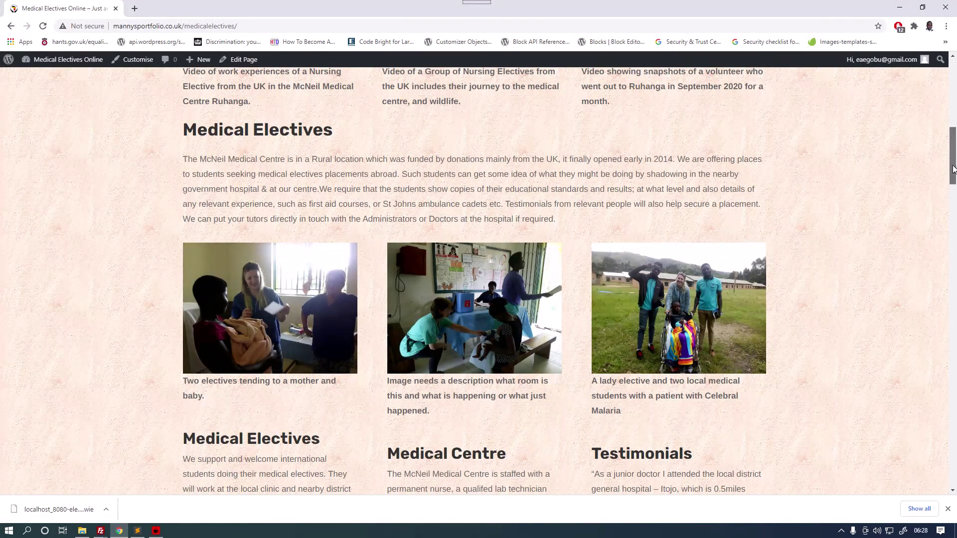
pyautogui.scroll(-3, 955, 226)
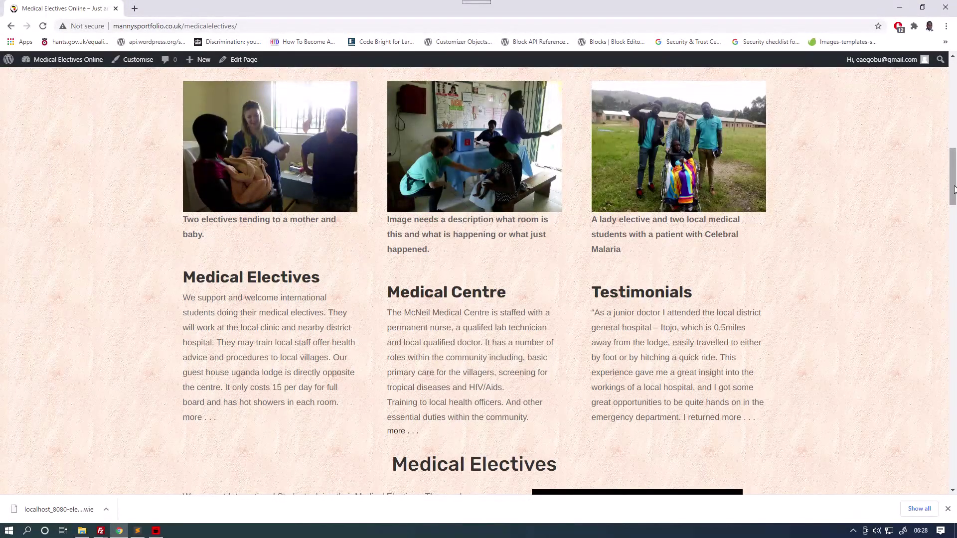
pyautogui.moveTo(954, 188); pyautogui.dragTo(954, 237)
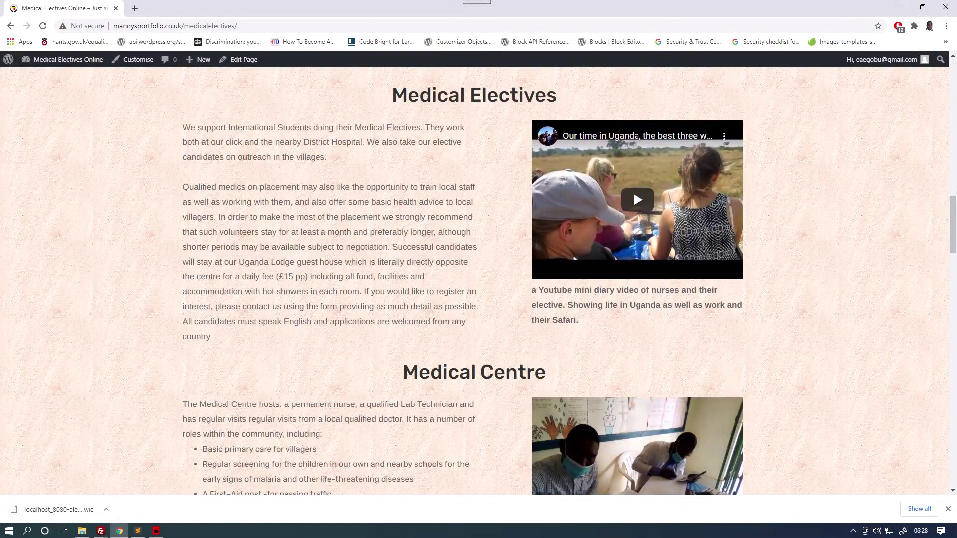
pyautogui.scroll(-4, 340, 249)
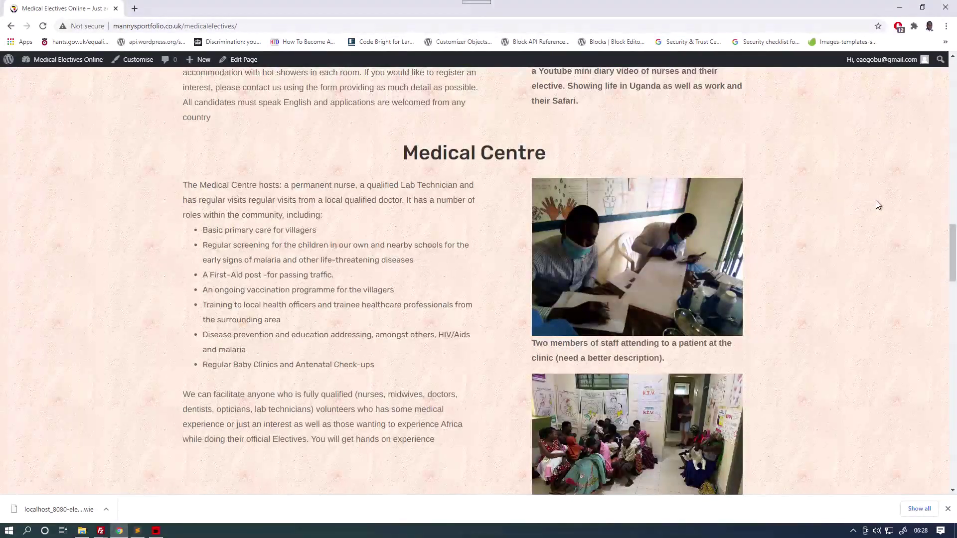
pyautogui.moveTo(952, 243); pyautogui.dragTo(953, 391)
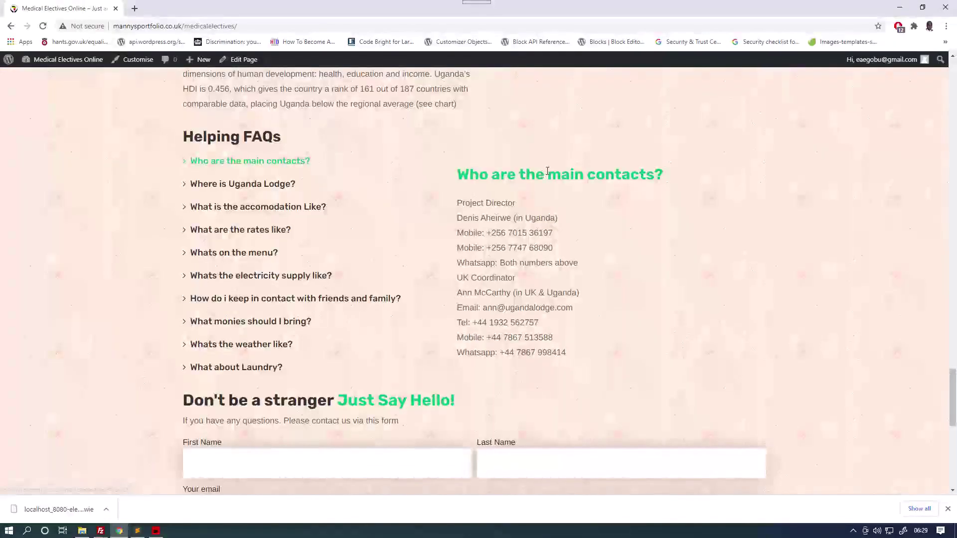
# Expand the FAQs 'Where is Uganda Lodge?' and 'What is the accomodation Like?', then scroll back to the top.
pyautogui.click(256, 185)
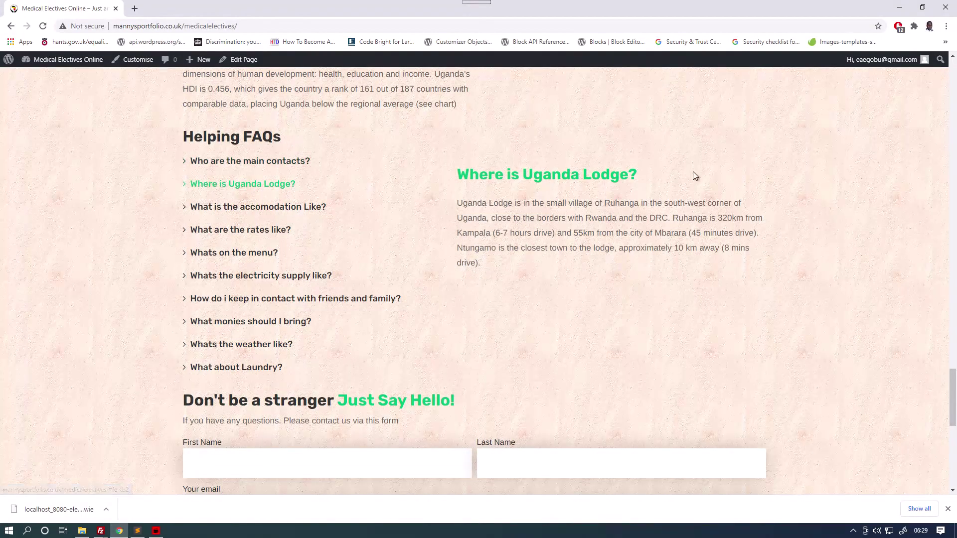
pyautogui.click(258, 210)
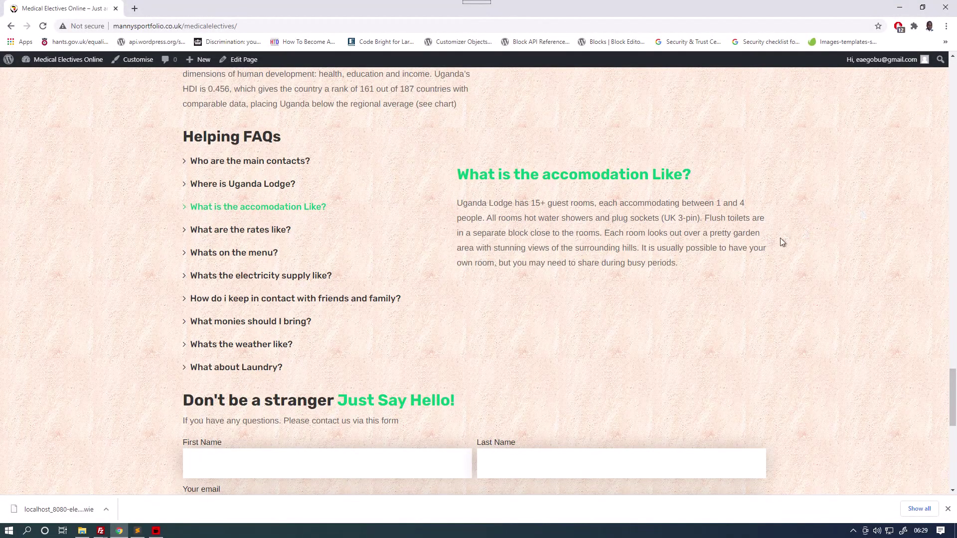
pyautogui.moveTo(953, 387); pyautogui.dragTo(949, 410)
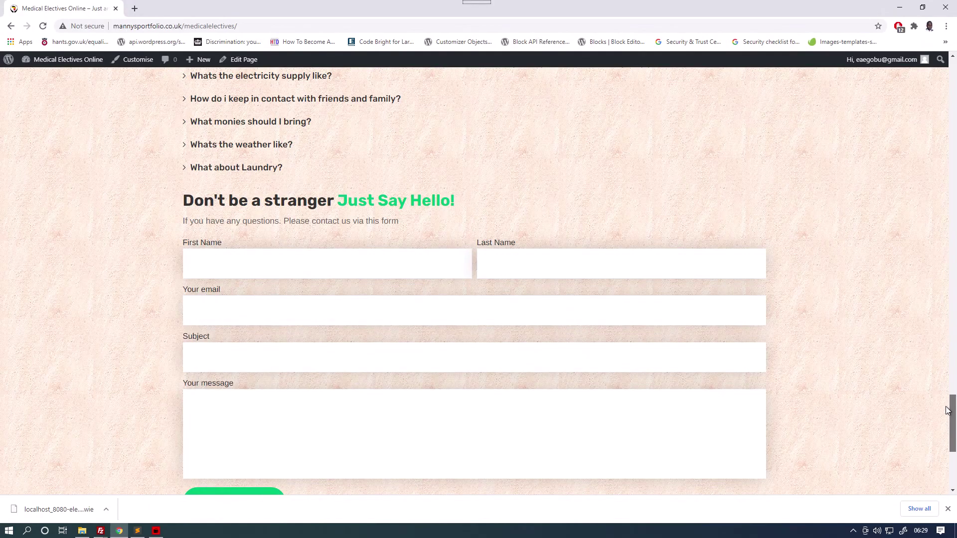
pyautogui.moveTo(949, 411); pyautogui.dragTo(954, 50)
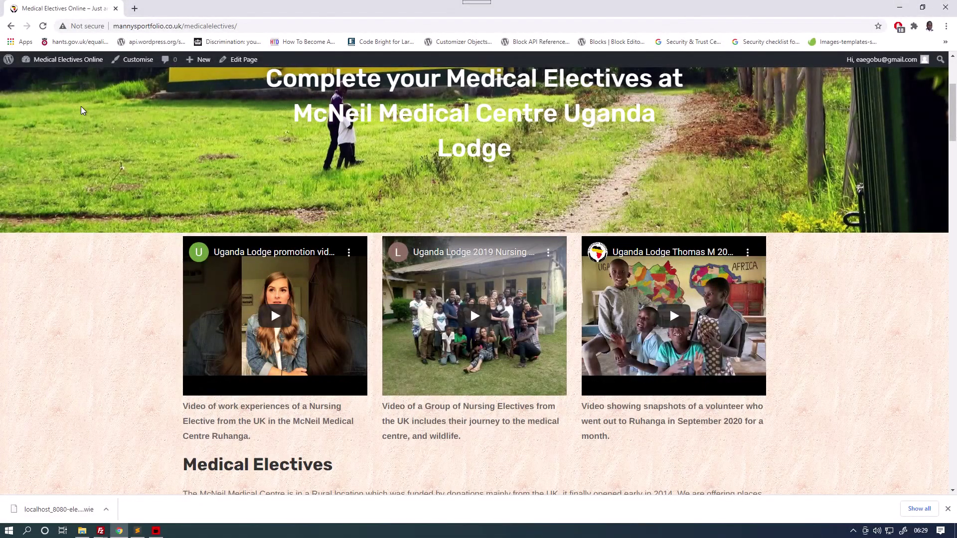
# Load the site's wp-admin dashboard from the address bar and go to Appearance > Widgets.
pyautogui.click(247, 25)
pyautogui.click(246, 24)
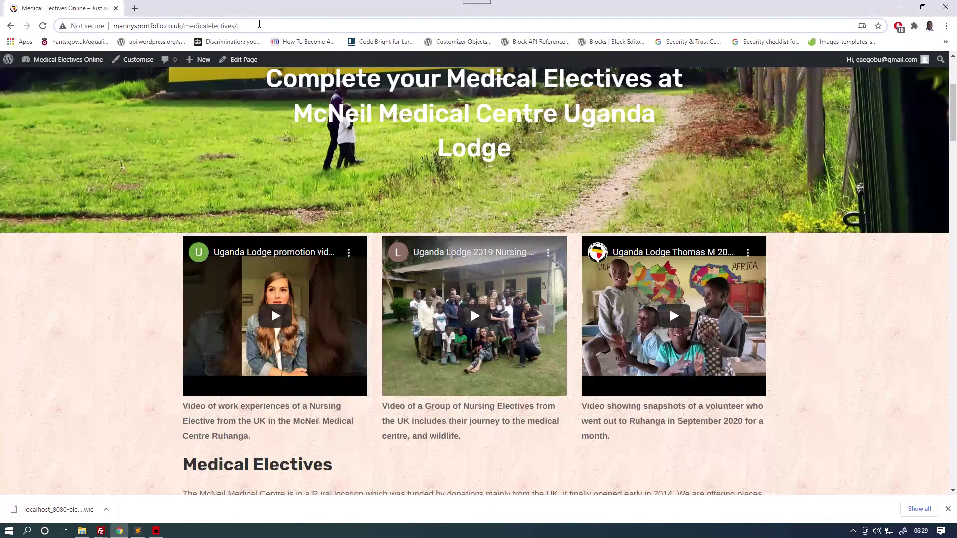
pyautogui.write('wp')
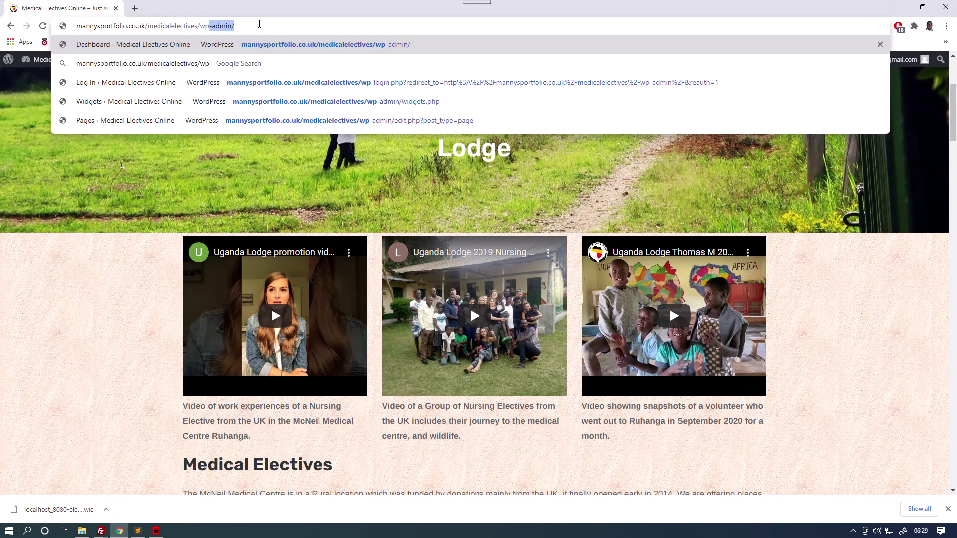
pyautogui.press('Return')
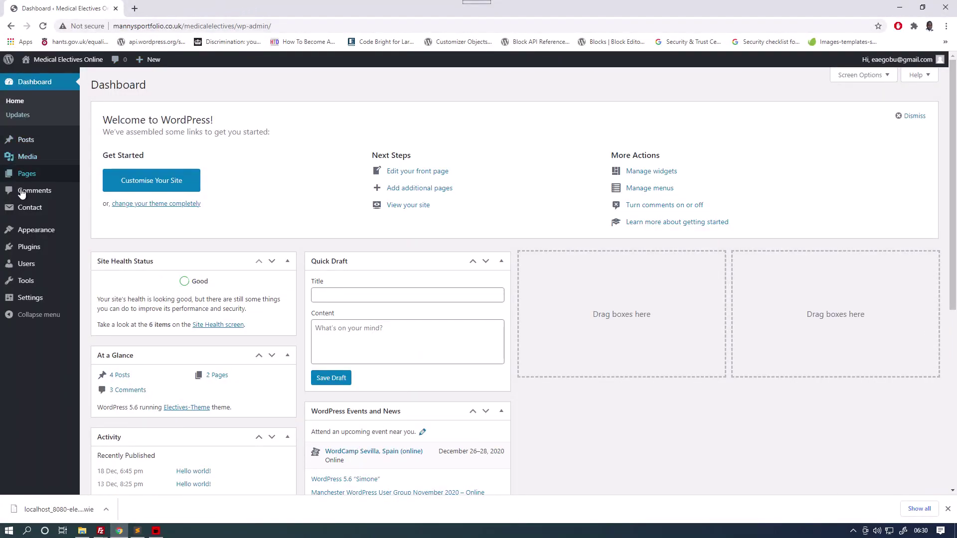
pyautogui.moveTo(36, 232)
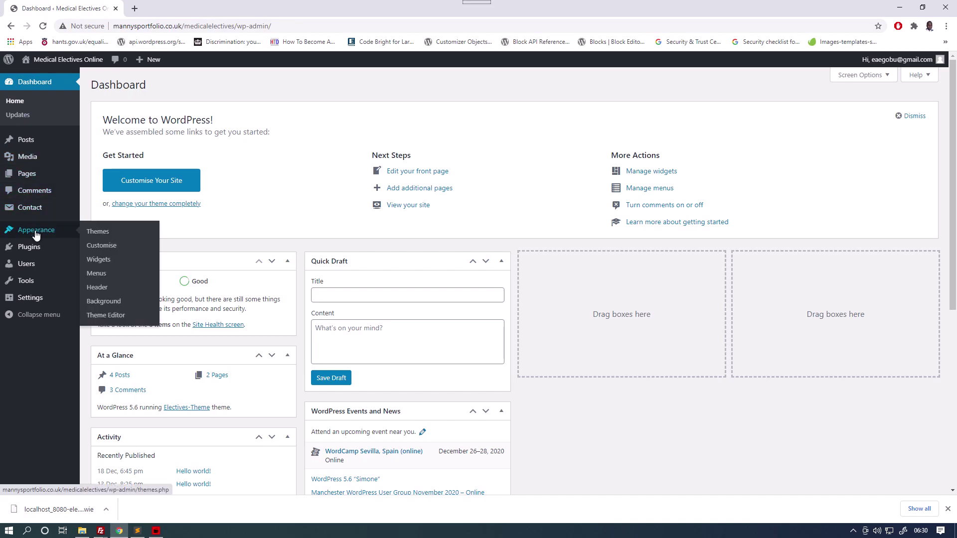
pyautogui.click(96, 263)
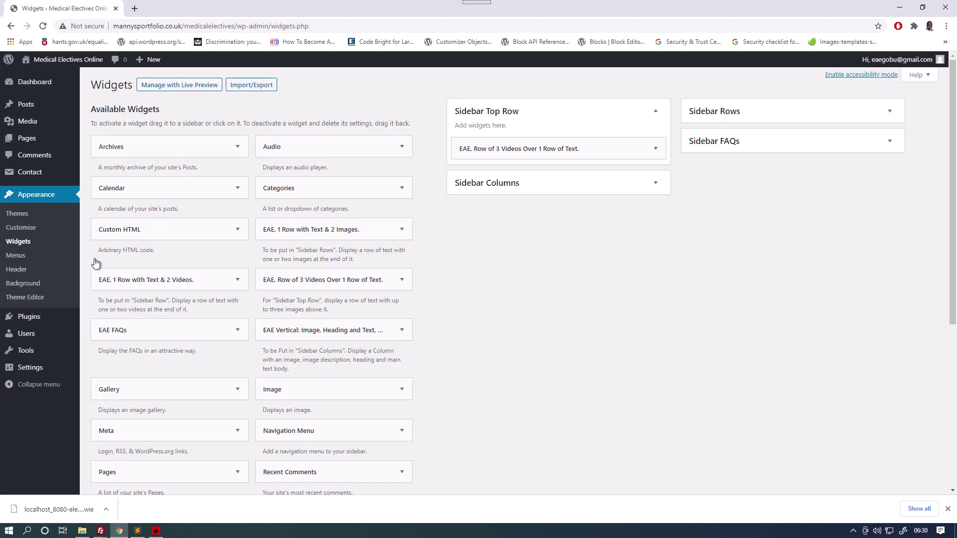
# Collapse the Sidebar Top Row widget area and head back to the public site.
pyautogui.click(656, 111)
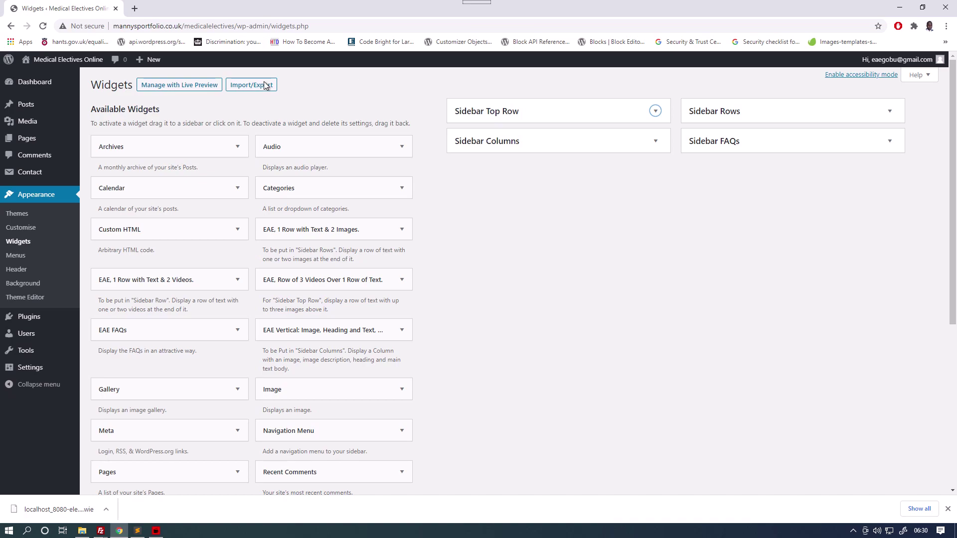
pyautogui.moveTo(63, 66)
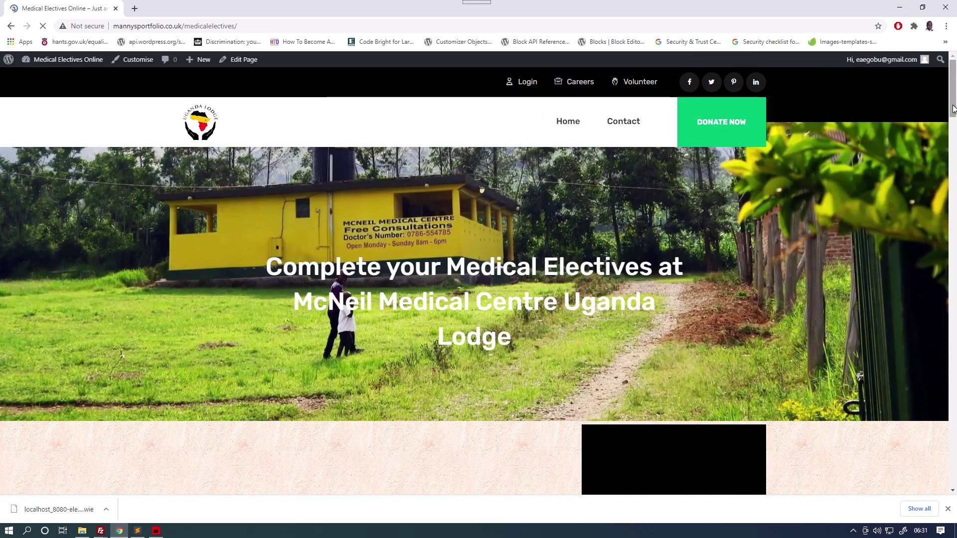
# Scroll through the front page, then return to the admin area and the Widgets screen.
pyautogui.moveTo(948, 117); pyautogui.dragTo(922, 224)
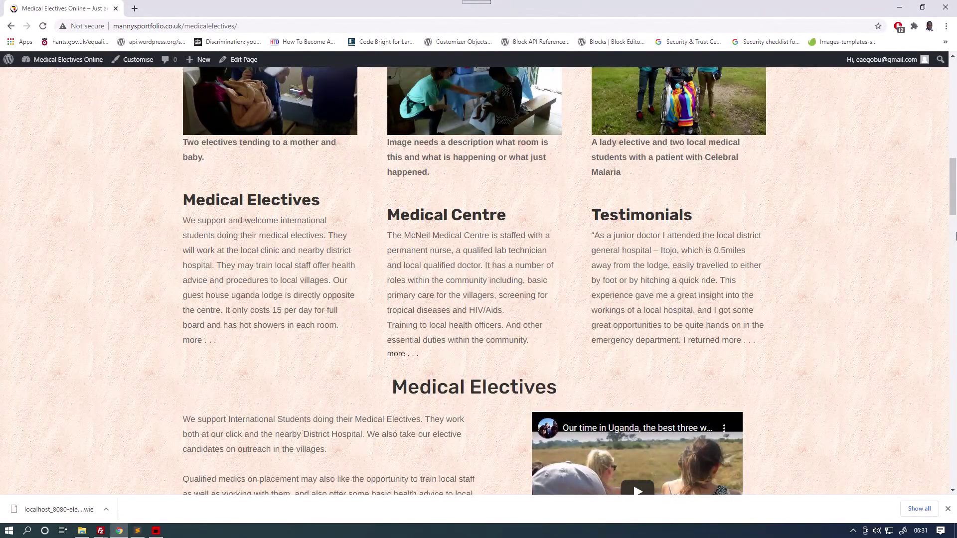
pyautogui.scroll(-5, 578, 224)
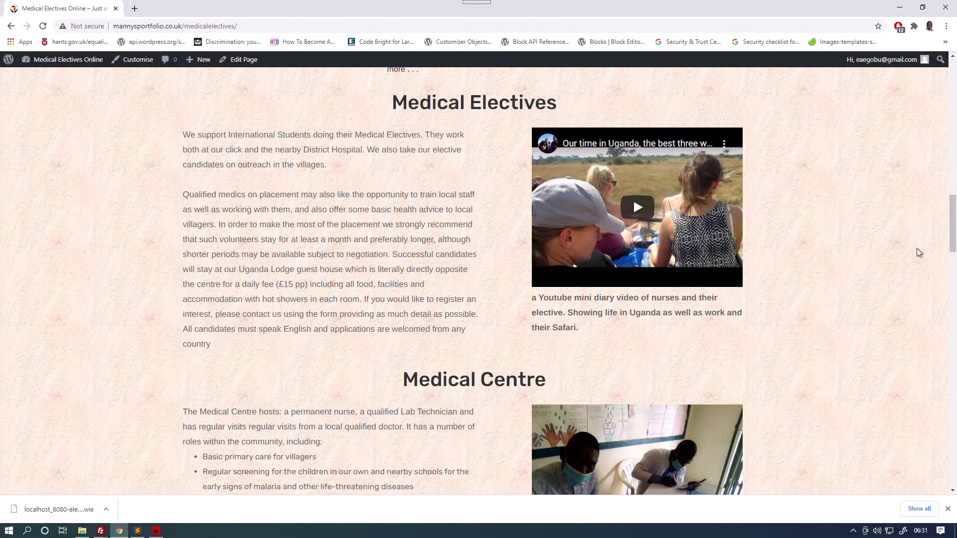
pyautogui.scroll(-4, 681, 240)
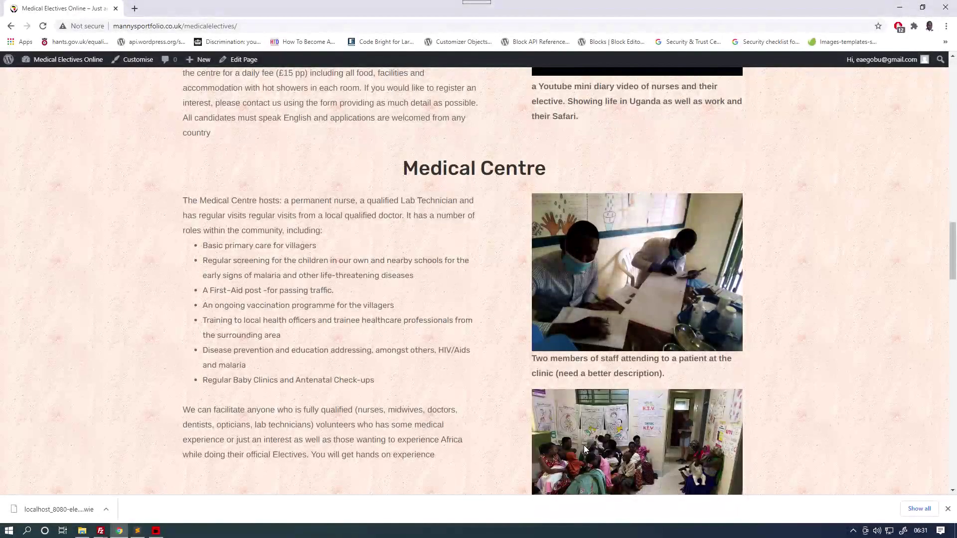
pyautogui.click(91, 60)
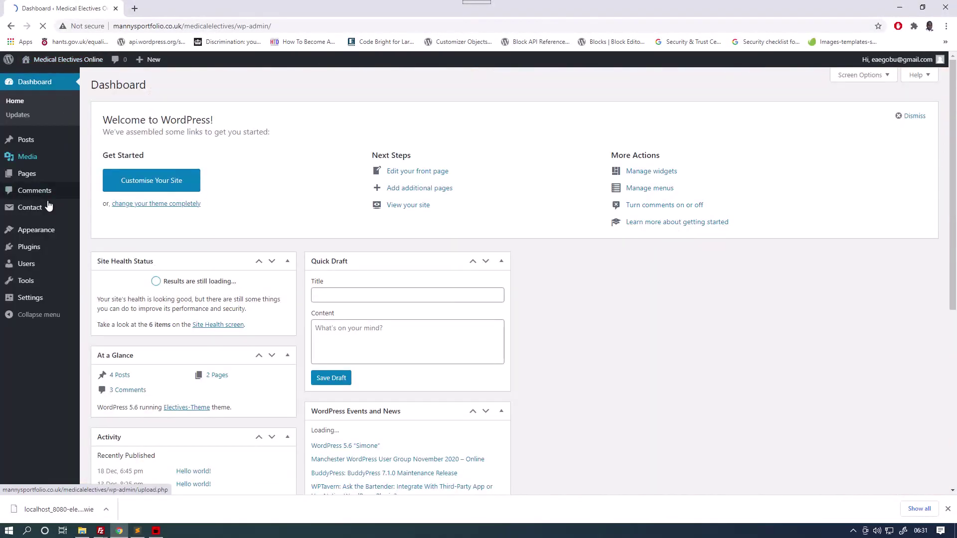
pyautogui.moveTo(45, 233)
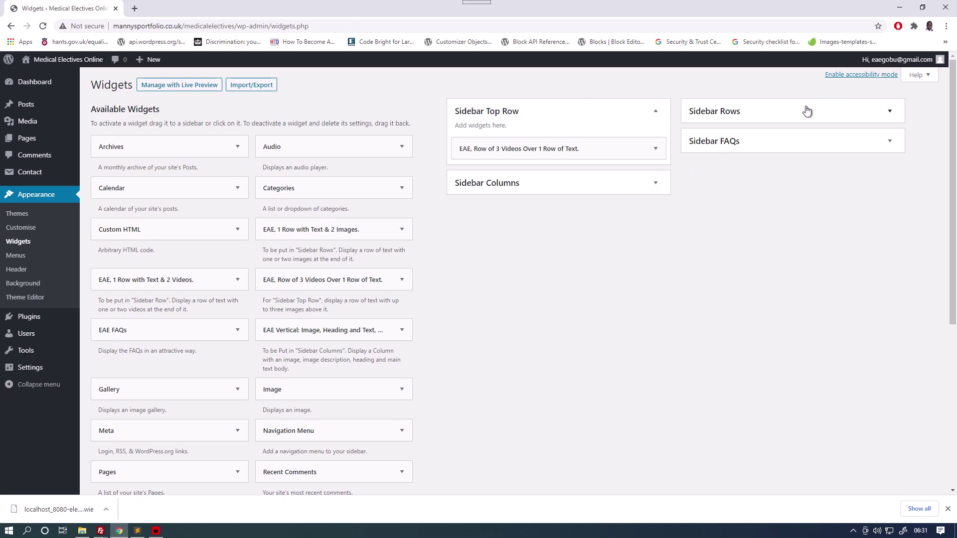
# Add an 'EAE, 1 Row with Text & 2 Images.' widget to Sidebar Rows and step through its empty fields.
pyautogui.click(890, 111)
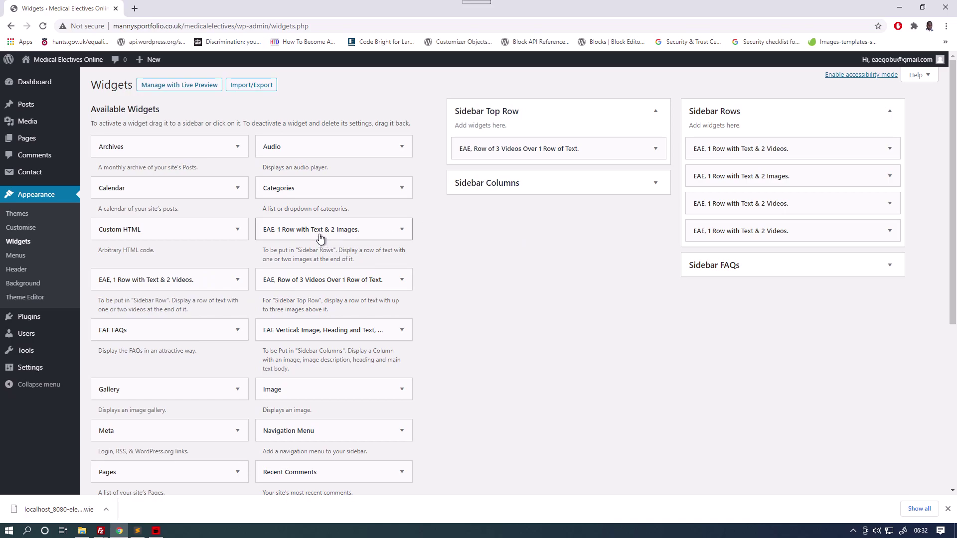
pyautogui.moveTo(321, 236); pyautogui.dragTo(795, 131)
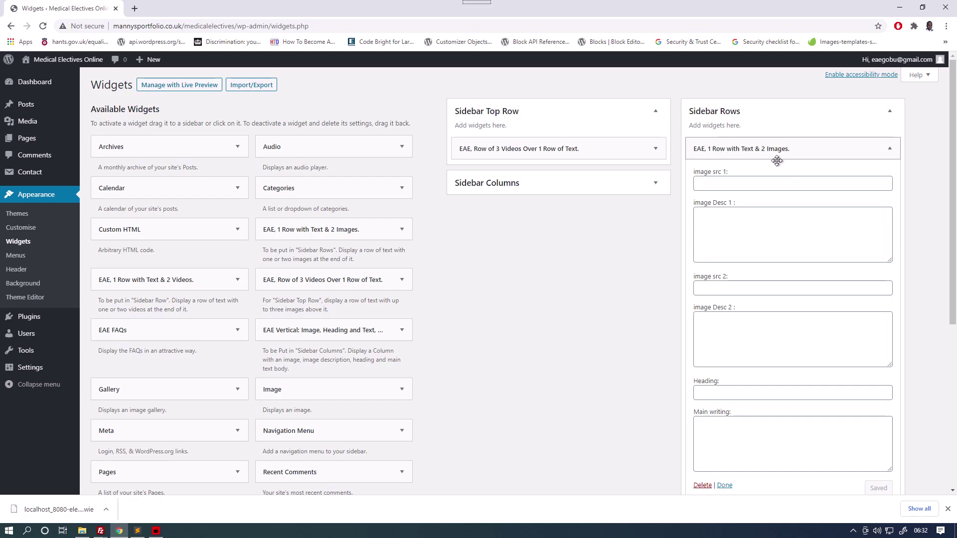
pyautogui.click(702, 184)
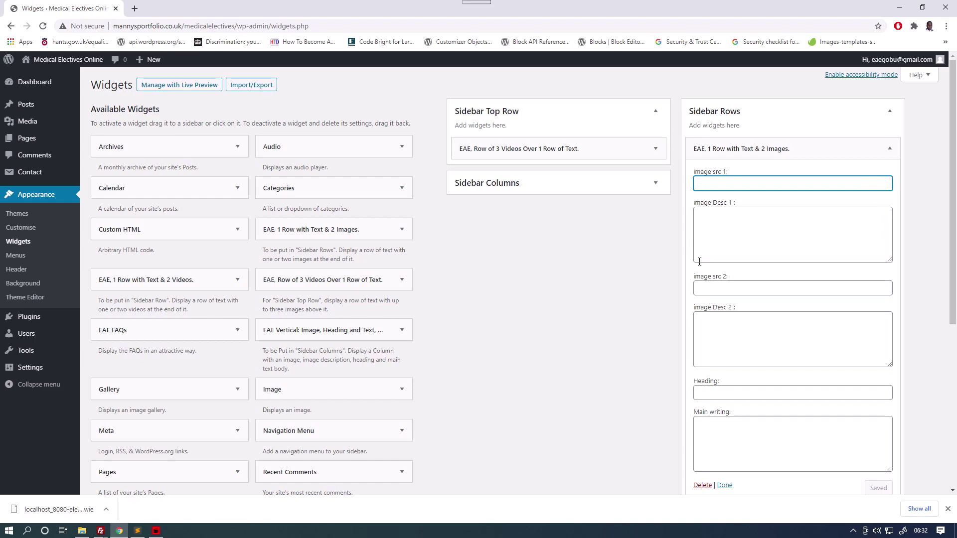
pyautogui.click(699, 286)
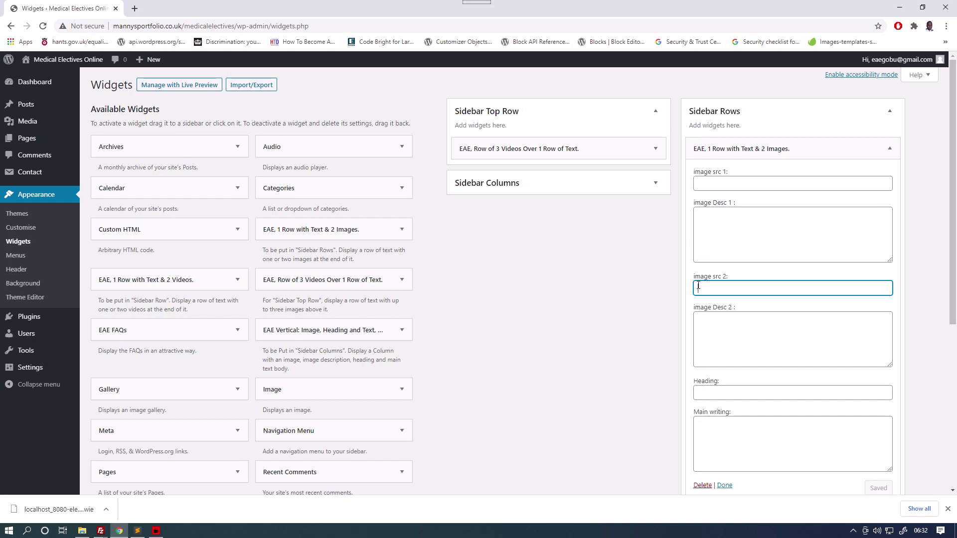
pyautogui.click(714, 225)
pyautogui.click(710, 335)
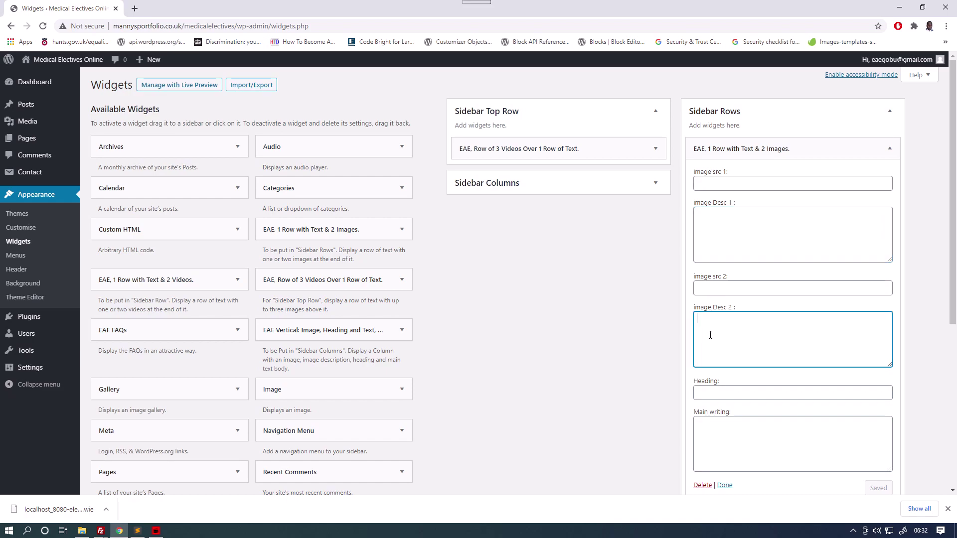
pyautogui.click(710, 433)
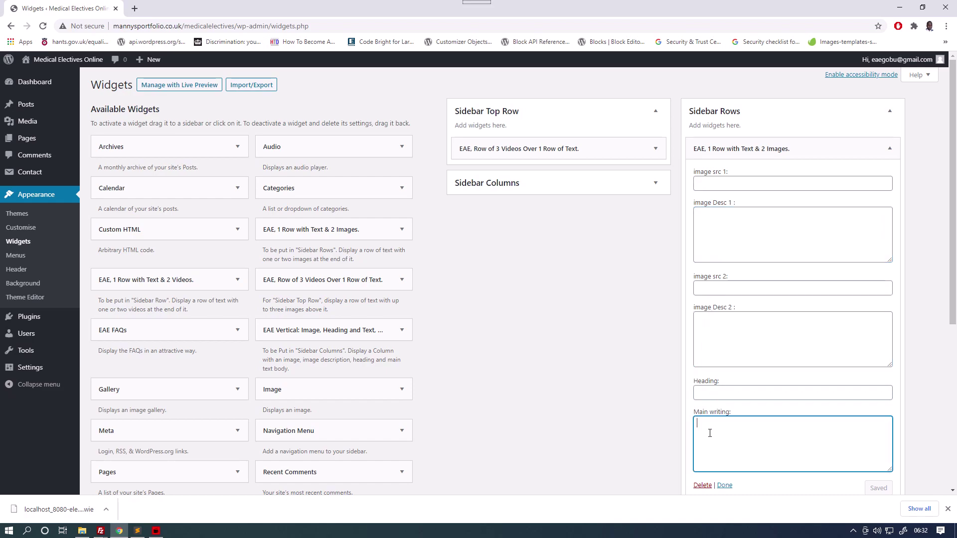
# Remove the blank text-and-images widget, expand the filled one, then view the live site.
pyautogui.click(891, 149)
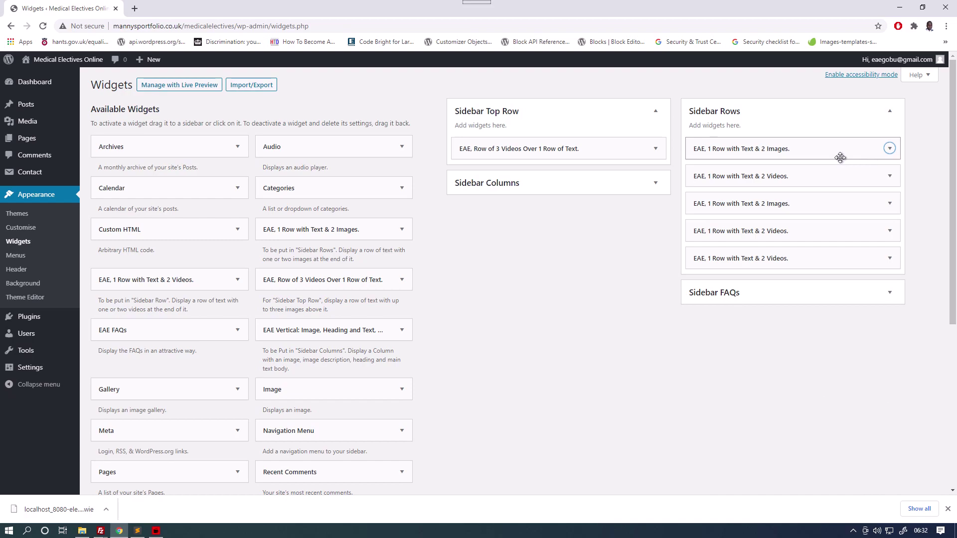
pyautogui.moveTo(837, 150); pyautogui.dragTo(152, 152)
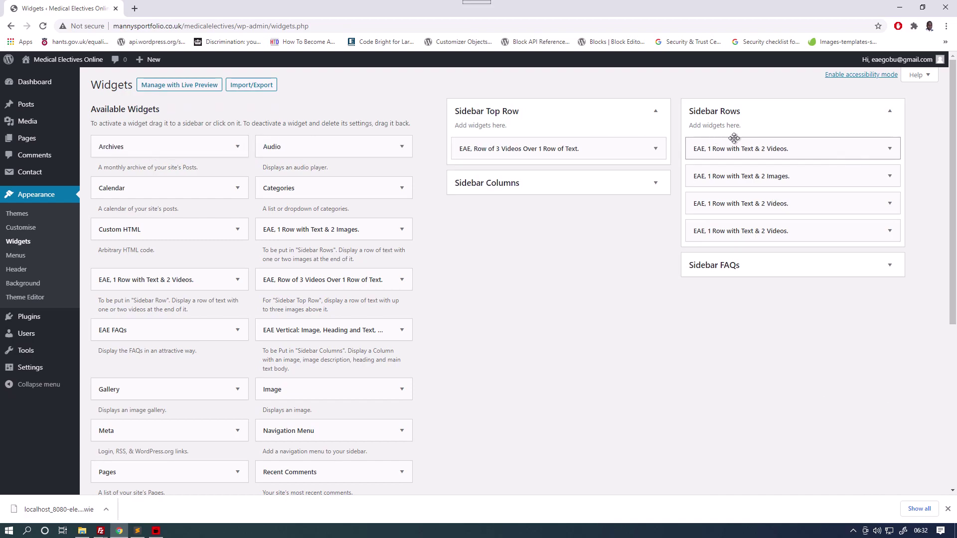
pyautogui.click(803, 175)
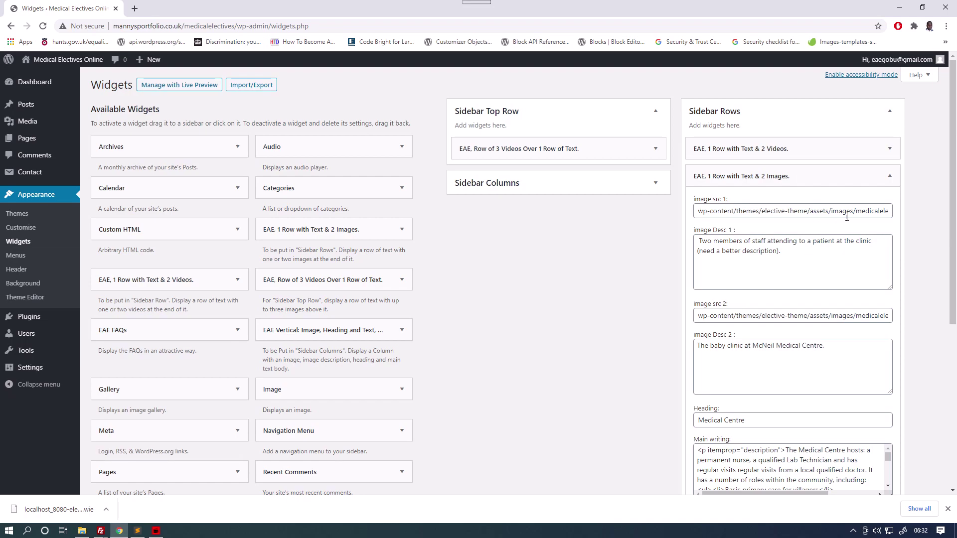
pyautogui.click(889, 211)
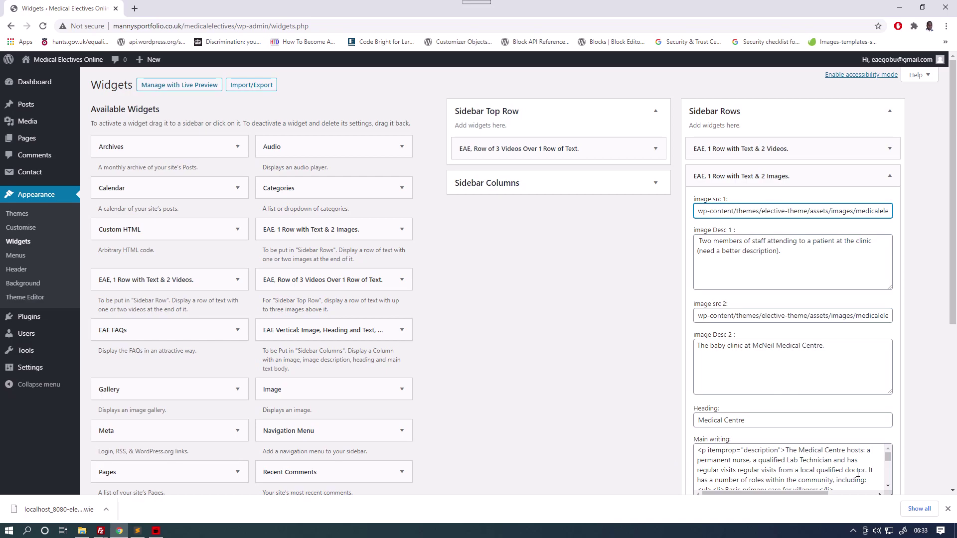
pyautogui.click(62, 63)
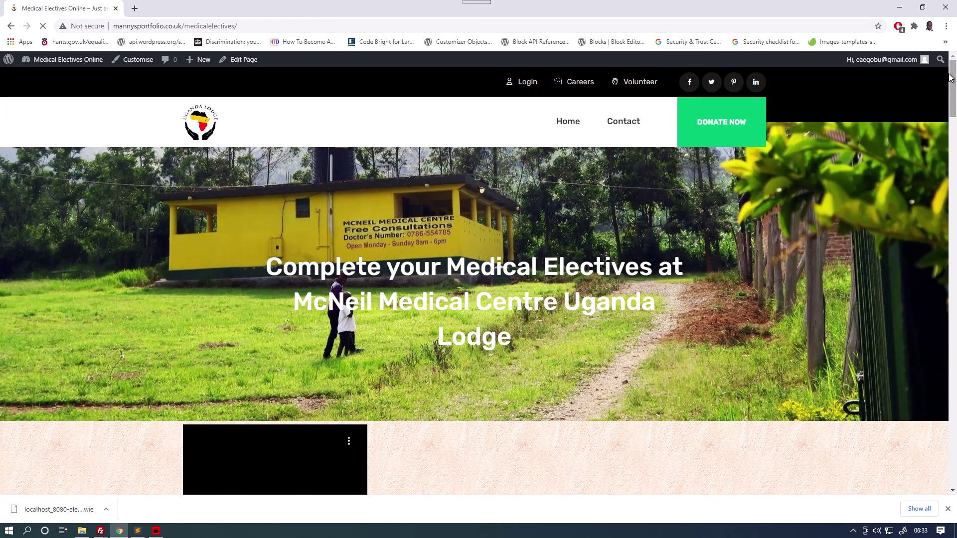
# Scroll the front page to the Medical Centre section and back, then return to the Dashboard.
pyautogui.moveTo(950, 78); pyautogui.dragTo(934, 252)
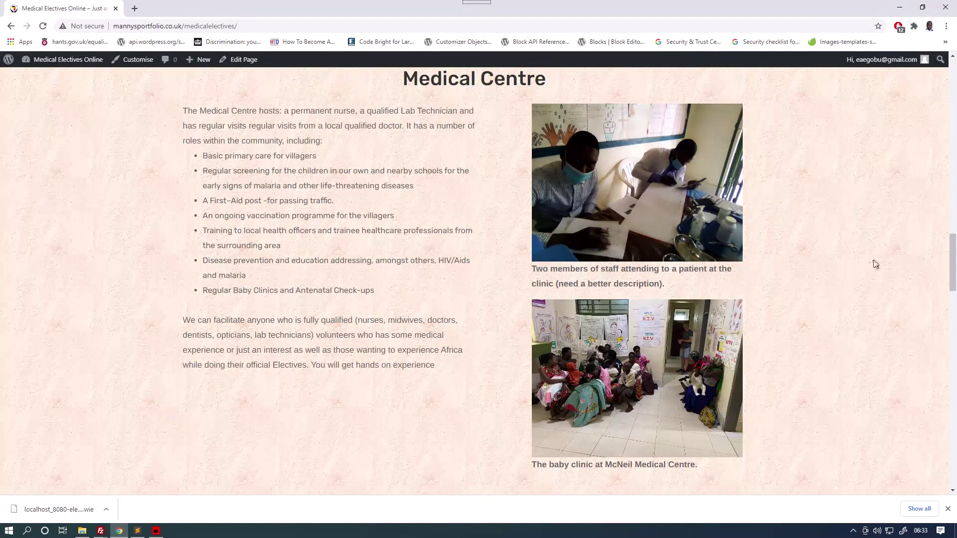
pyautogui.moveTo(947, 264); pyautogui.dragTo(950, 200)
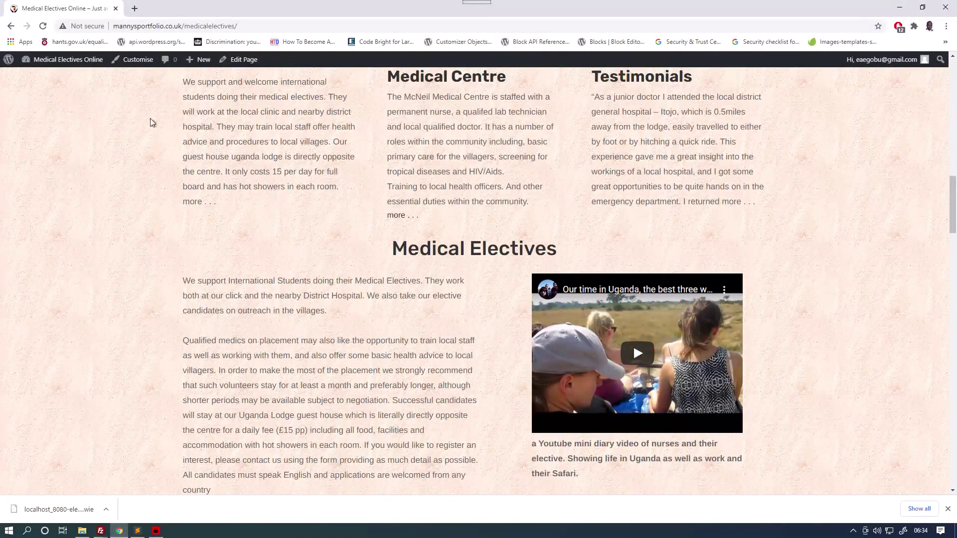
pyautogui.click(46, 62)
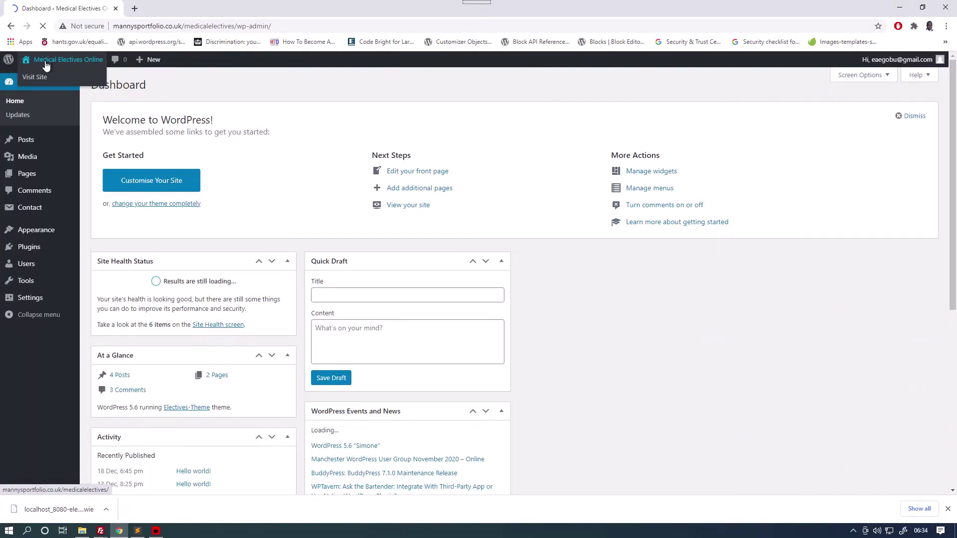
# Visit the Widgets page, then view the front page's Medical Electives intro and return to the Dashboard.
pyautogui.moveTo(26, 233)
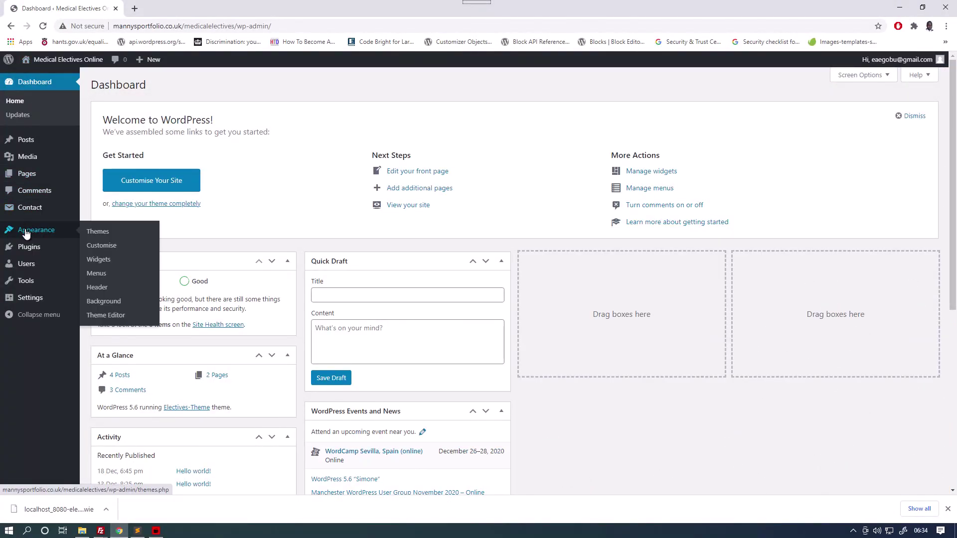
pyautogui.click(102, 262)
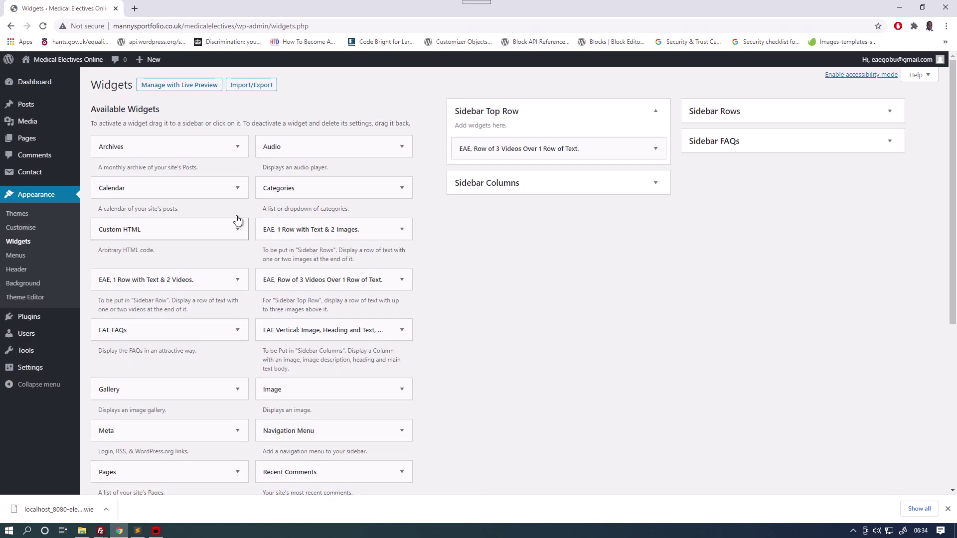
pyautogui.click(73, 61)
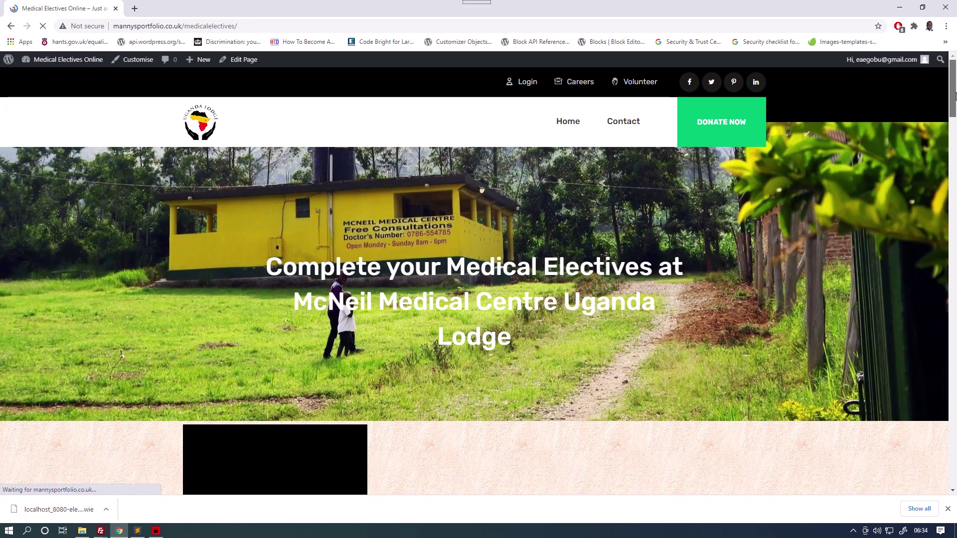
pyautogui.moveTo(956, 95); pyautogui.dragTo(944, 122)
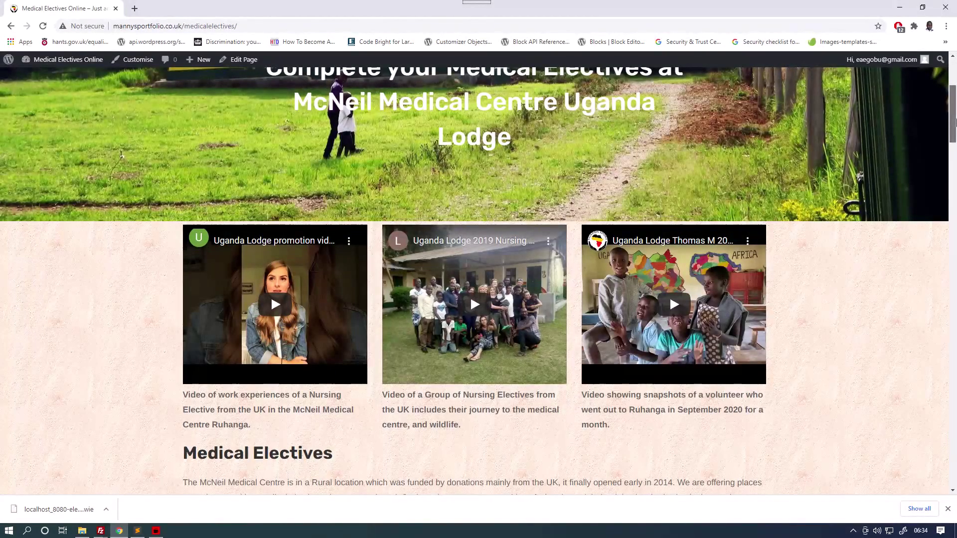
pyautogui.moveTo(954, 122); pyautogui.dragTo(953, 155)
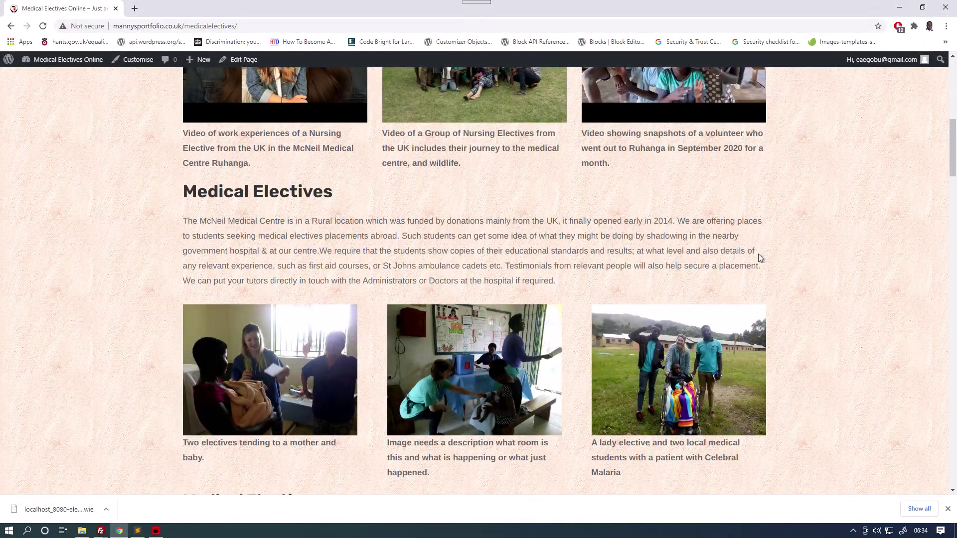
pyautogui.click(59, 65)
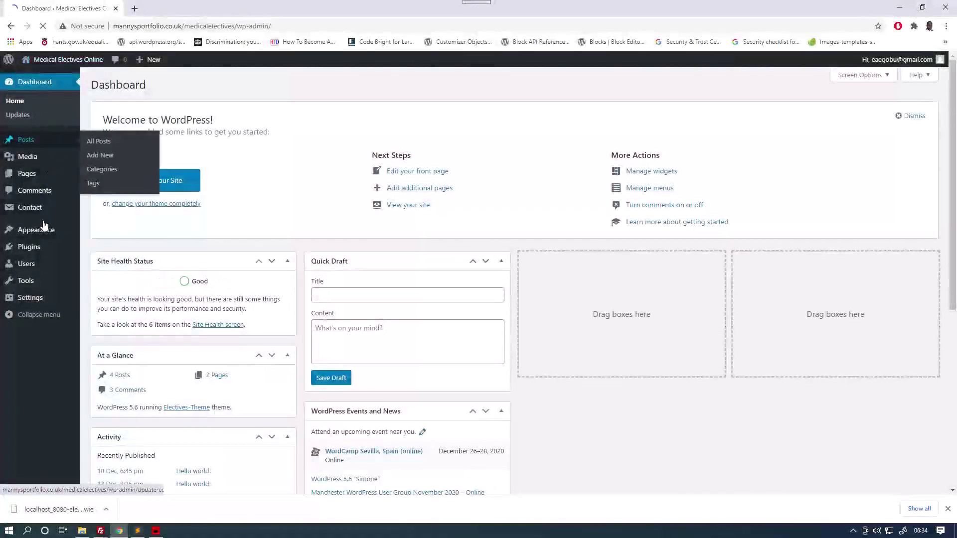
# Expand the 'EAE, Row of 3 Videos Over 1 Row of Text.' widget to see its YouTube links, then view the site.
pyautogui.moveTo(43, 233)
pyautogui.click(110, 260)
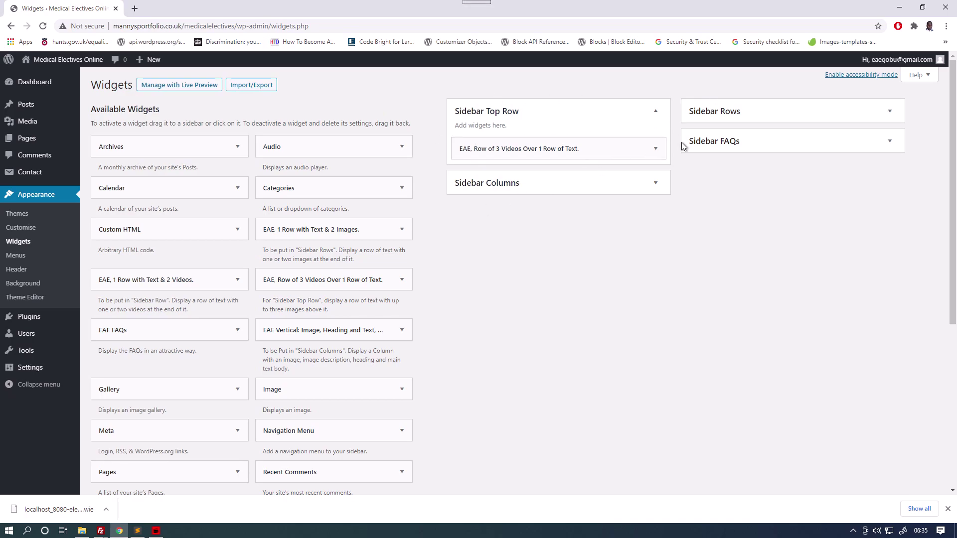
pyautogui.click(656, 149)
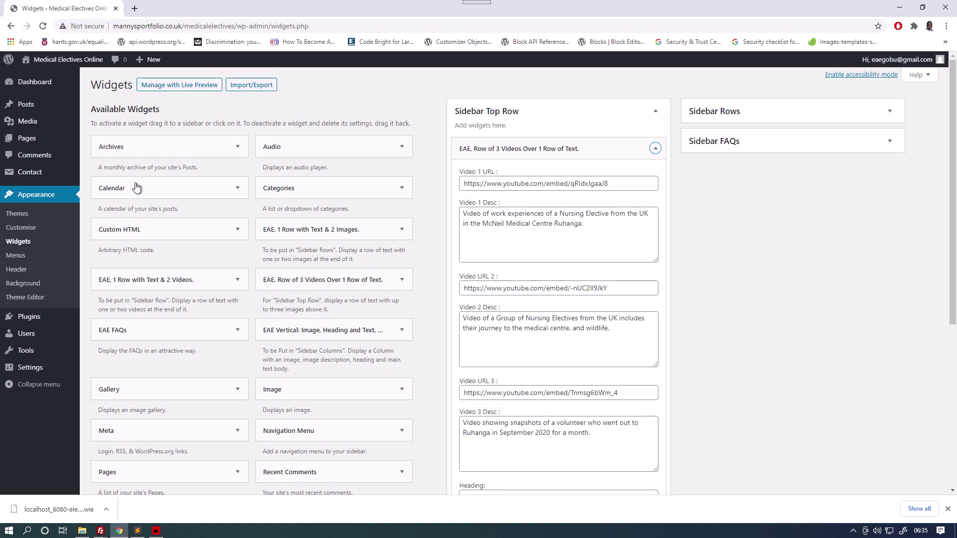
pyautogui.click(75, 62)
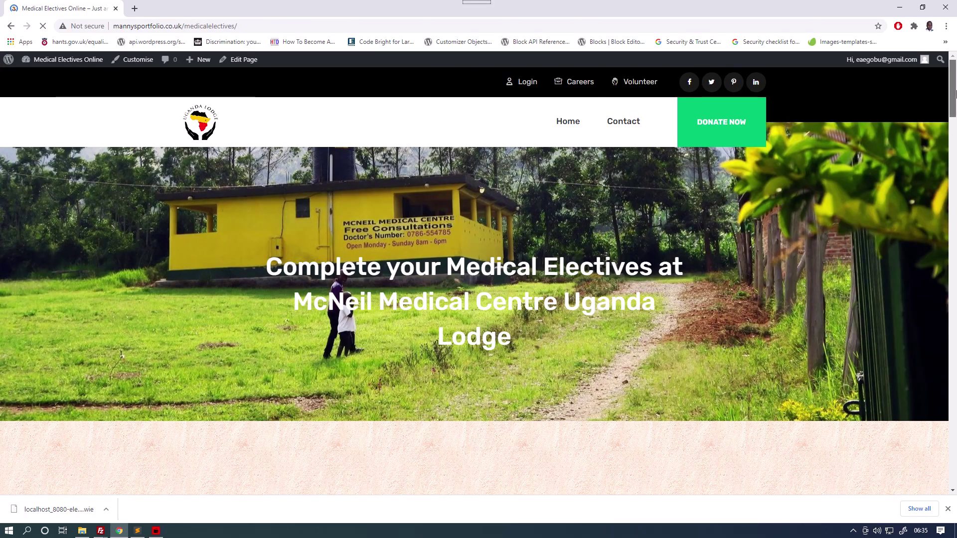
# Scroll down to the row of three captioned Uganda Lodge videos.
pyautogui.moveTo(953, 89); pyautogui.dragTo(954, 141)
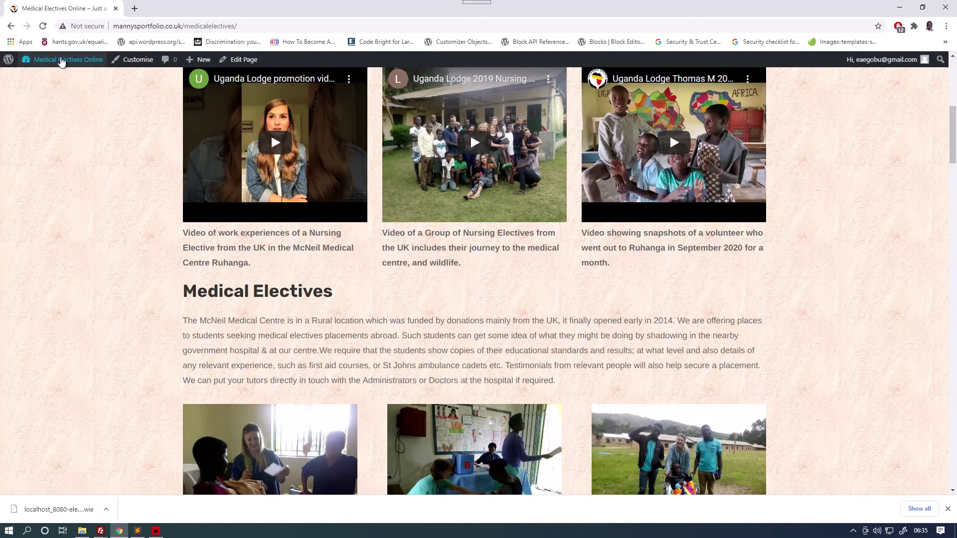
# In Widgets, expand the 'EAE, Row of 3 Videos' widget and scroll to its Medical Electives heading and main writing.
pyautogui.click(62, 60)
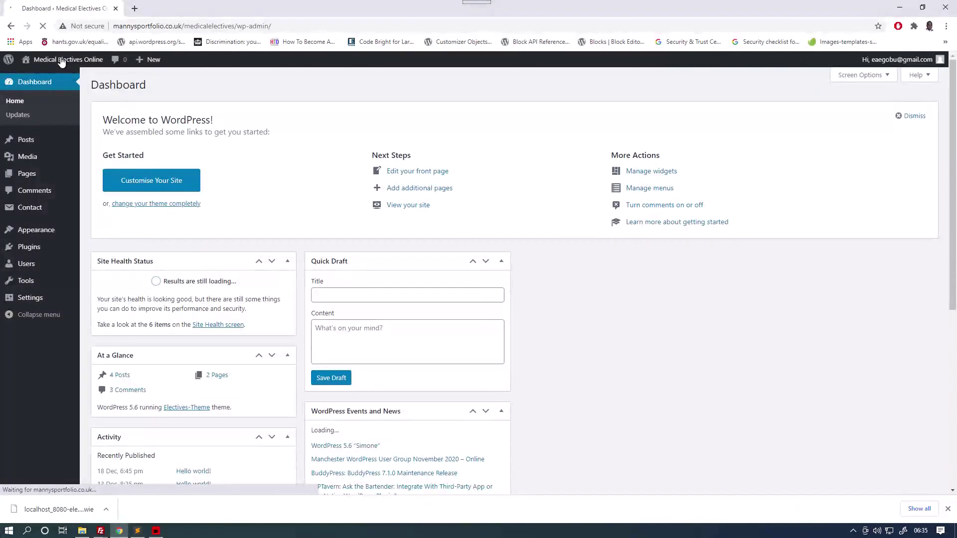
pyautogui.moveTo(44, 240)
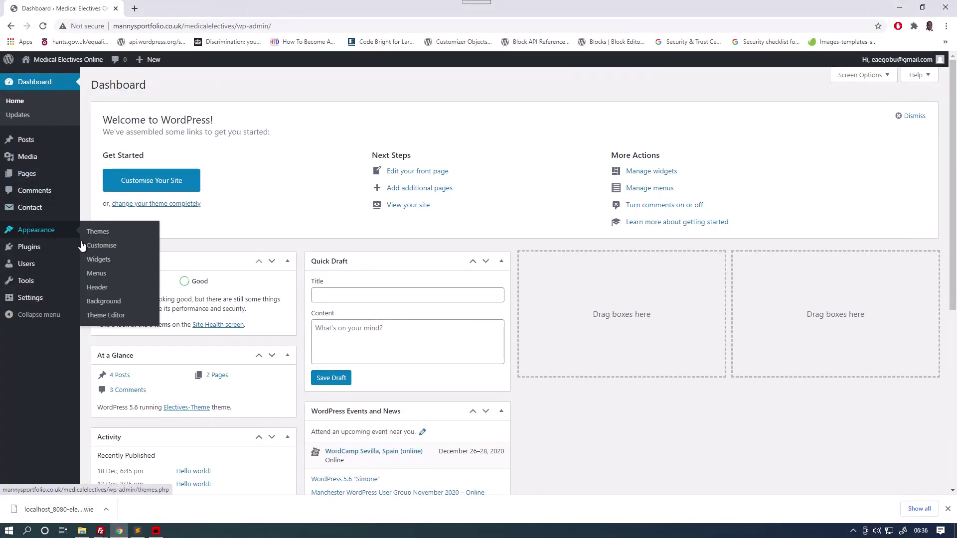
pyautogui.click(100, 261)
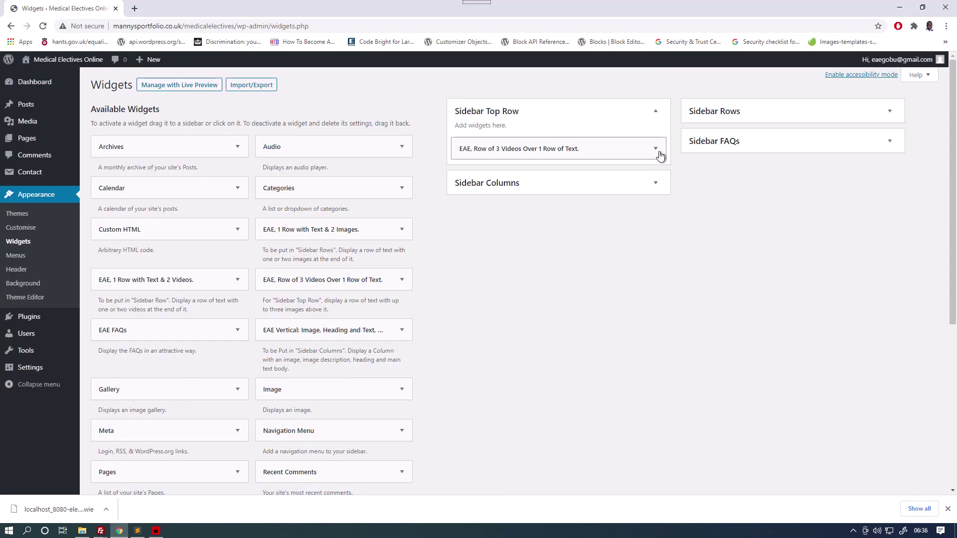
pyautogui.click(657, 150)
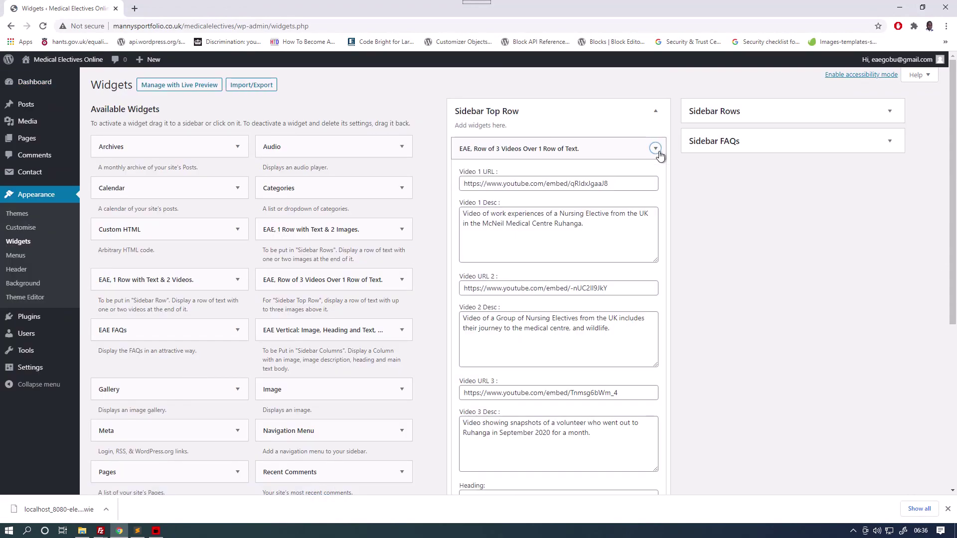
pyautogui.moveTo(954, 212); pyautogui.dragTo(943, 302)
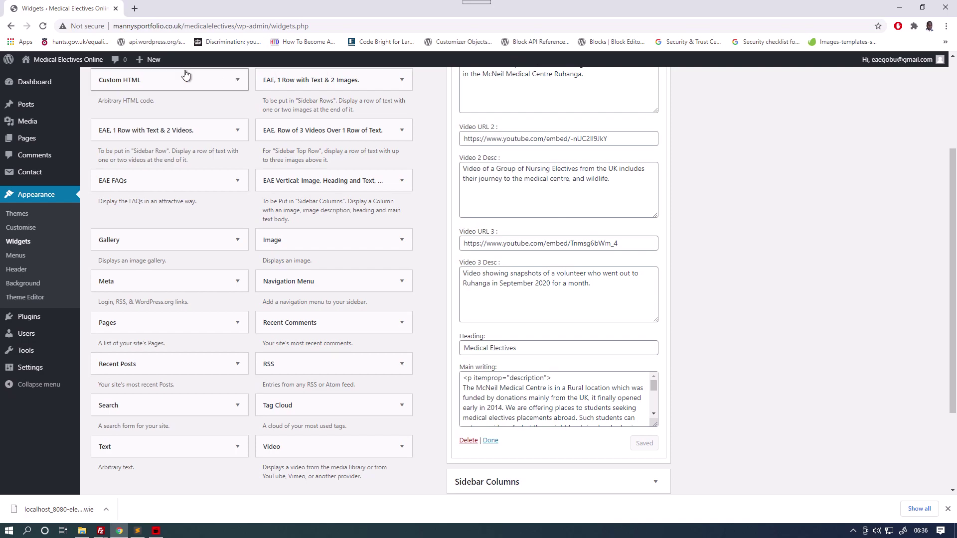
# Check the three photos and three text columns on the live front page, then return to the Dashboard.
pyautogui.click(78, 61)
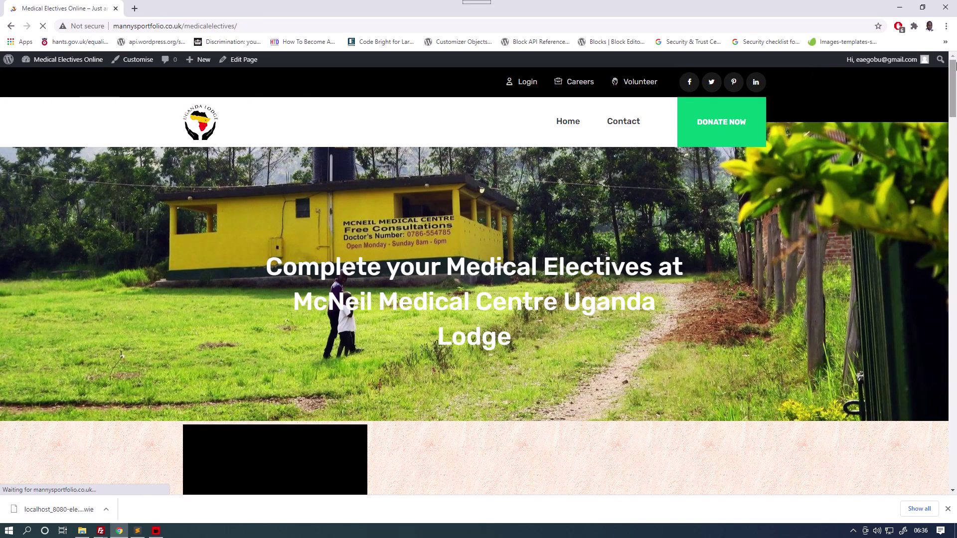
pyautogui.moveTo(953, 67); pyautogui.dragTo(948, 149)
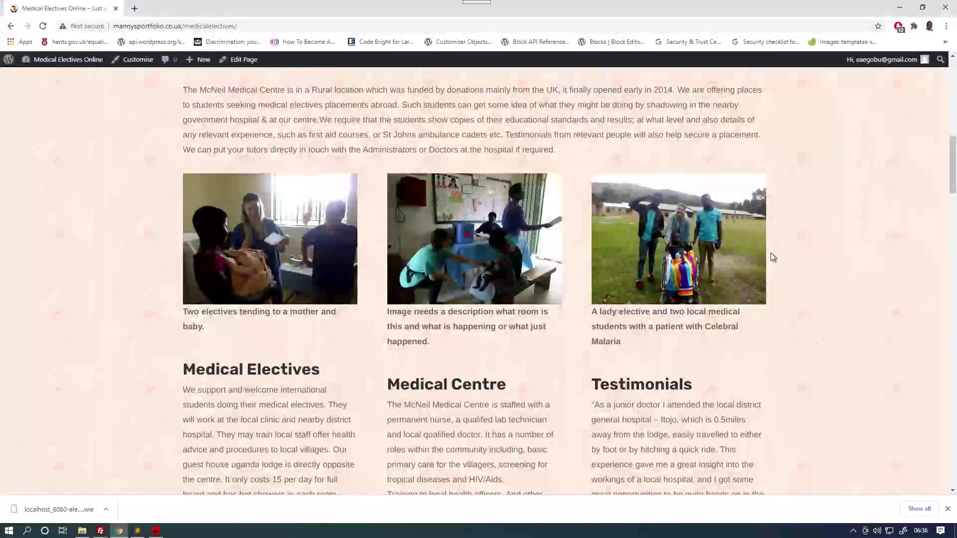
pyautogui.click(56, 67)
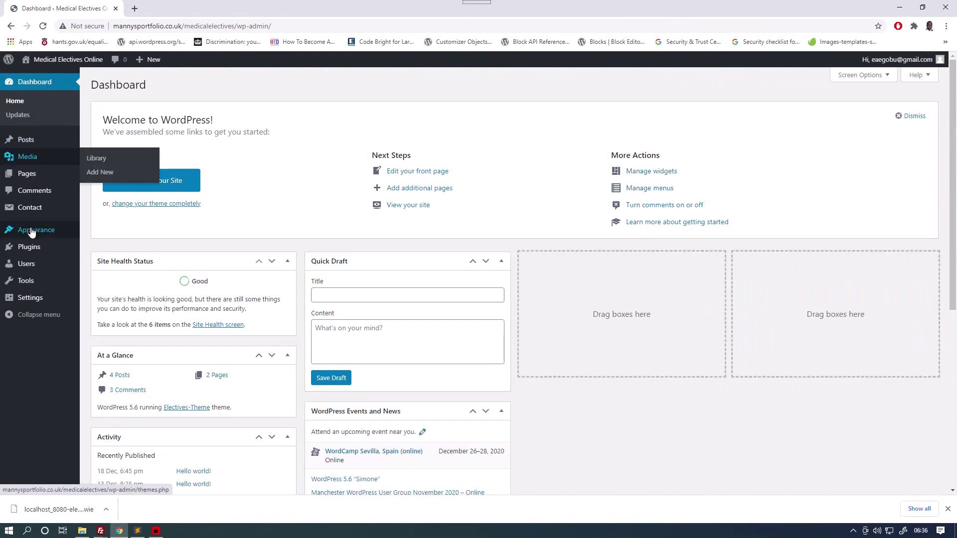
pyautogui.moveTo(31, 232)
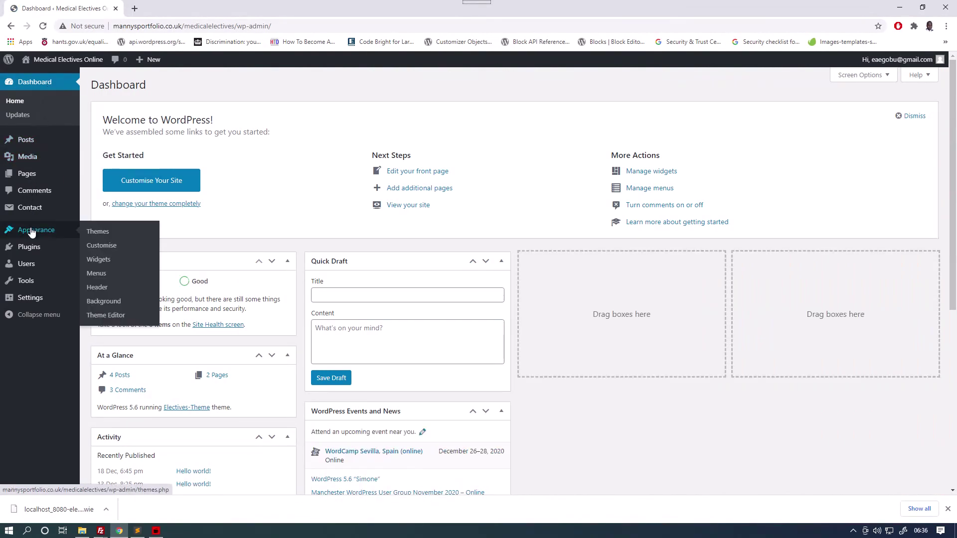
# On the Widgets page, expand Sidebar Columns and open the first EAE Vertical widget, headed Medical Electives.
pyautogui.click(98, 267)
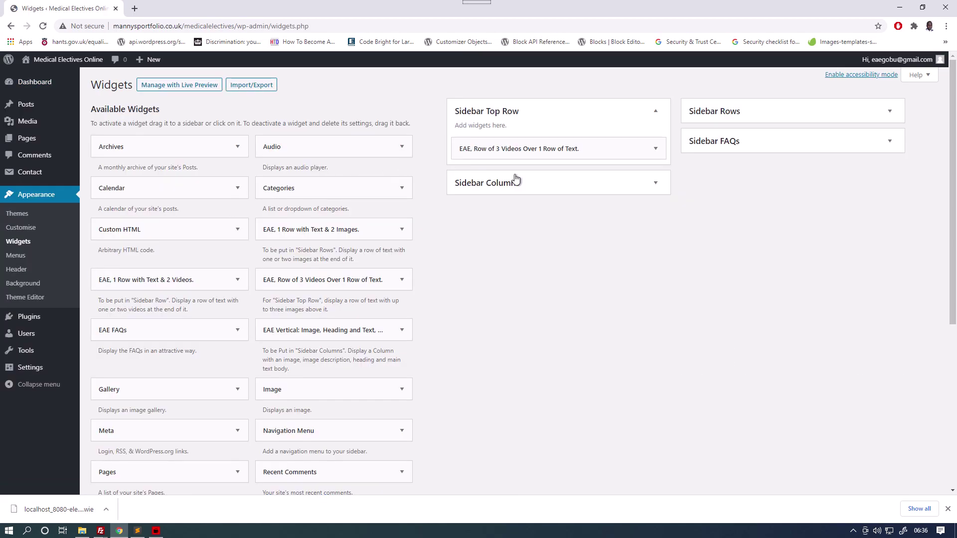
pyautogui.click(659, 182)
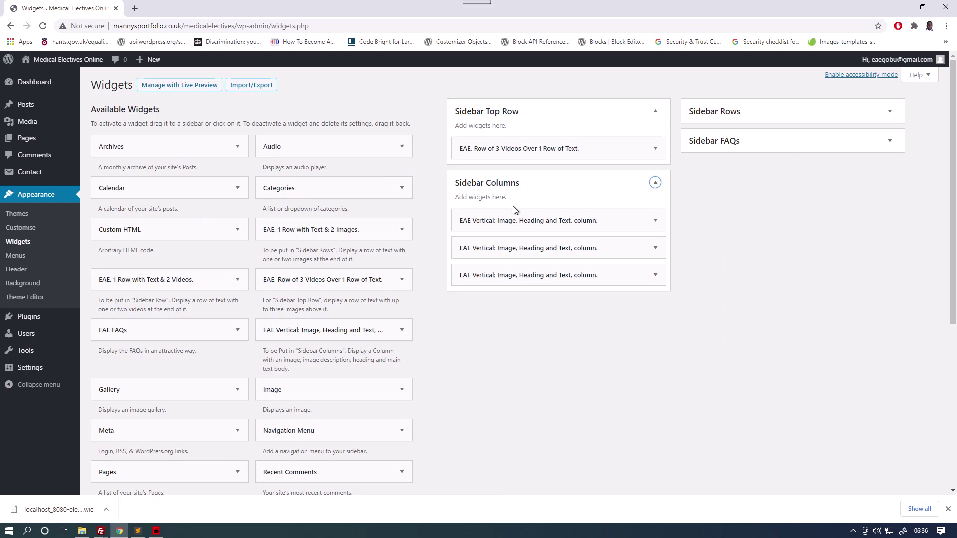
pyautogui.click(655, 220)
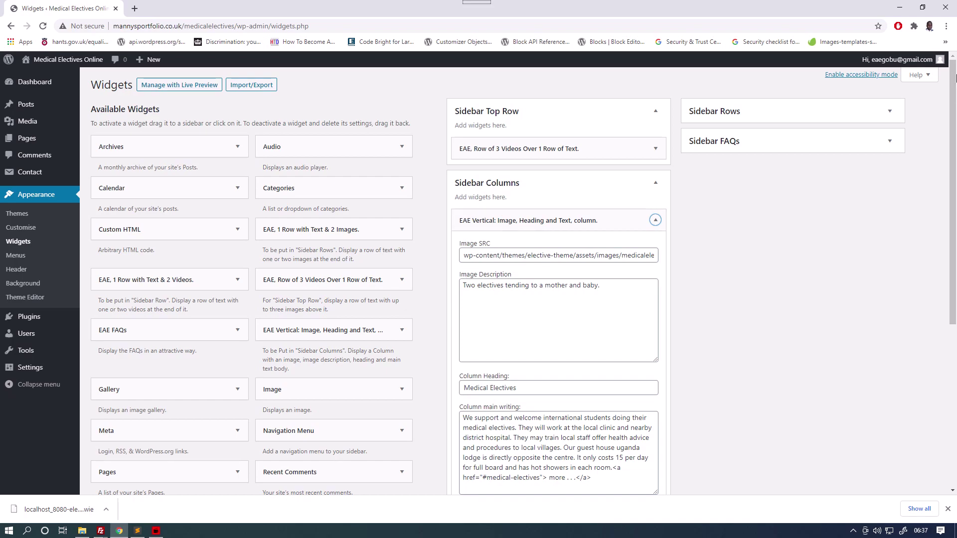
# Review the second EAE Vertical widget (Medical Centre, McNeil Medical Centre text) and collapse the first widget.
pyautogui.moveTo(953, 79); pyautogui.dragTo(954, 187)
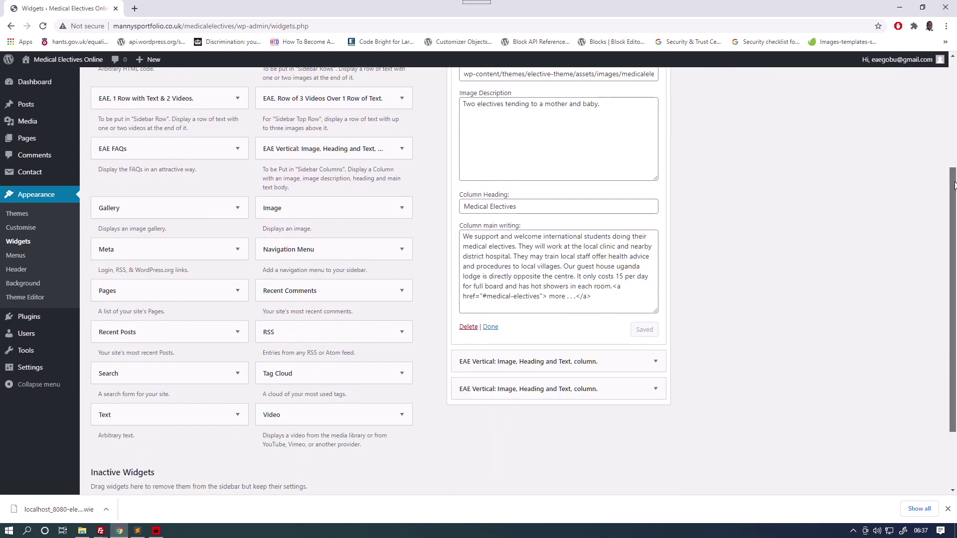
pyautogui.click(656, 363)
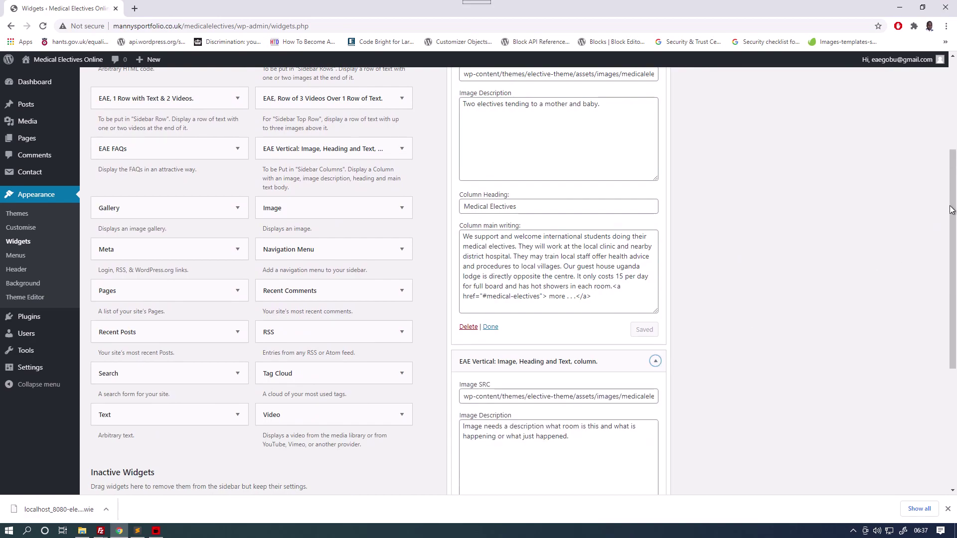
pyautogui.moveTo(953, 209); pyautogui.dragTo(953, 318)
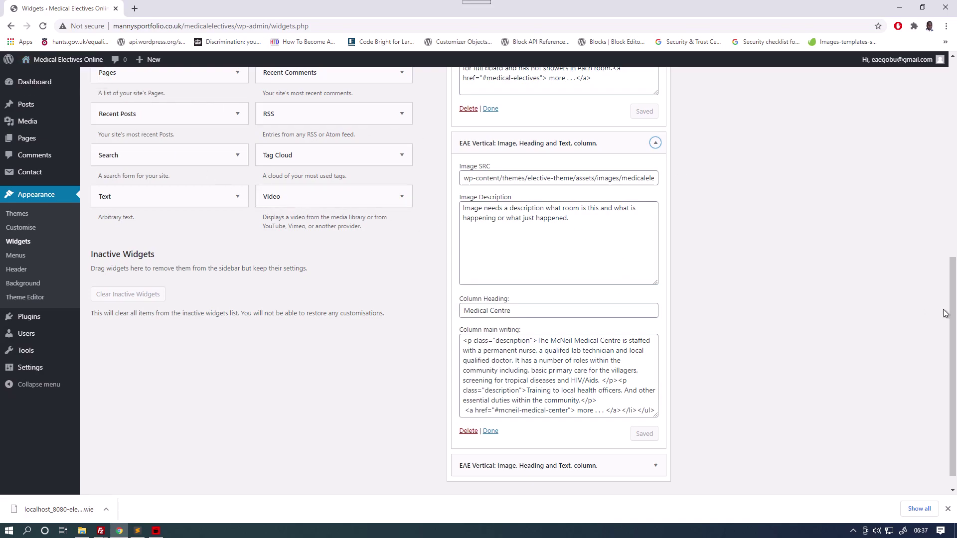
pyautogui.moveTo(951, 311); pyautogui.dragTo(954, 73)
pyautogui.click(656, 221)
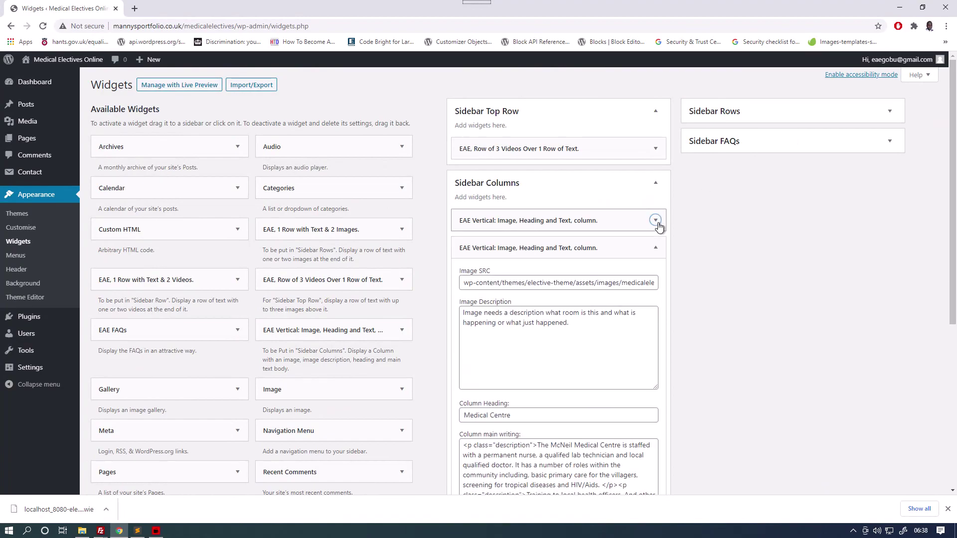
# Collapse Sidebar Columns, then open the EAE FAQs widget in Sidebar FAQs and scroll through CAT answer 1.
pyautogui.click(656, 184)
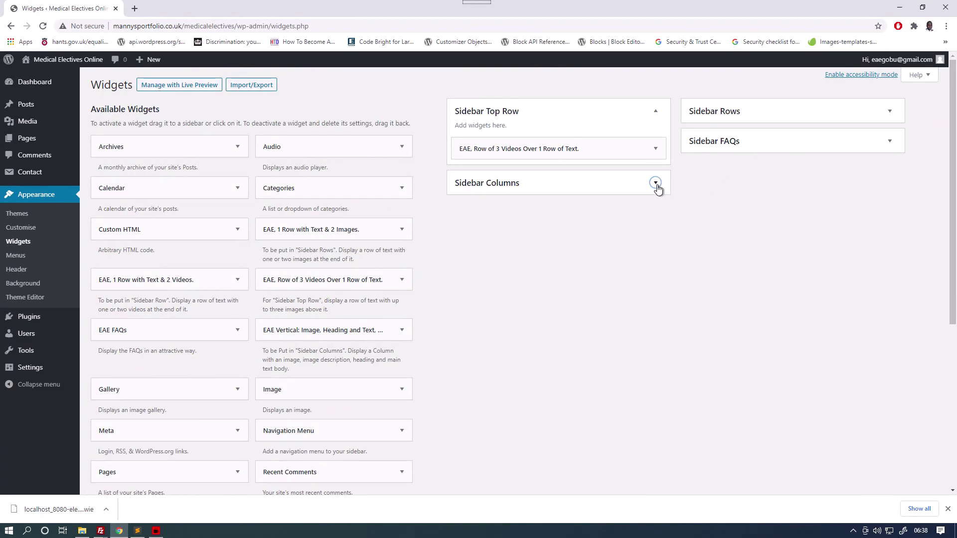
pyautogui.click(890, 144)
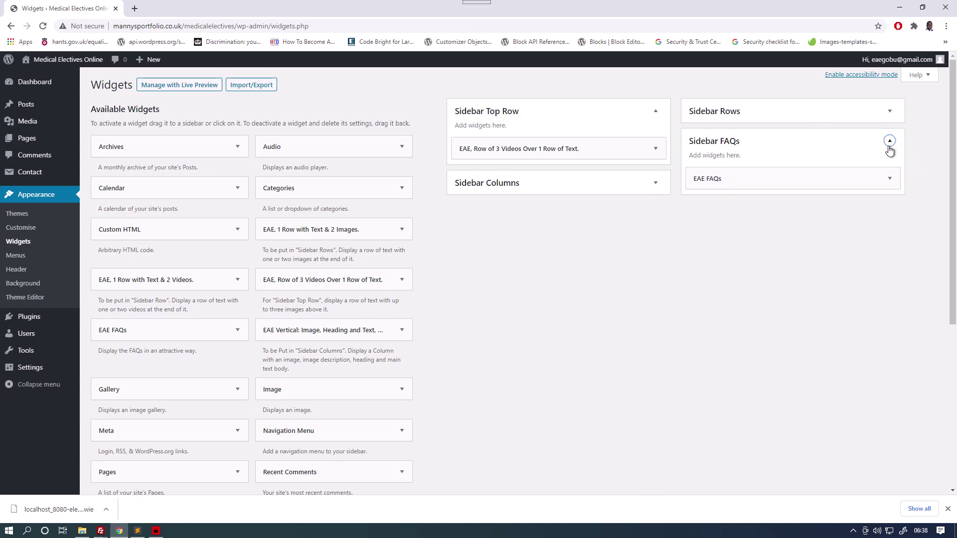
pyautogui.click(890, 180)
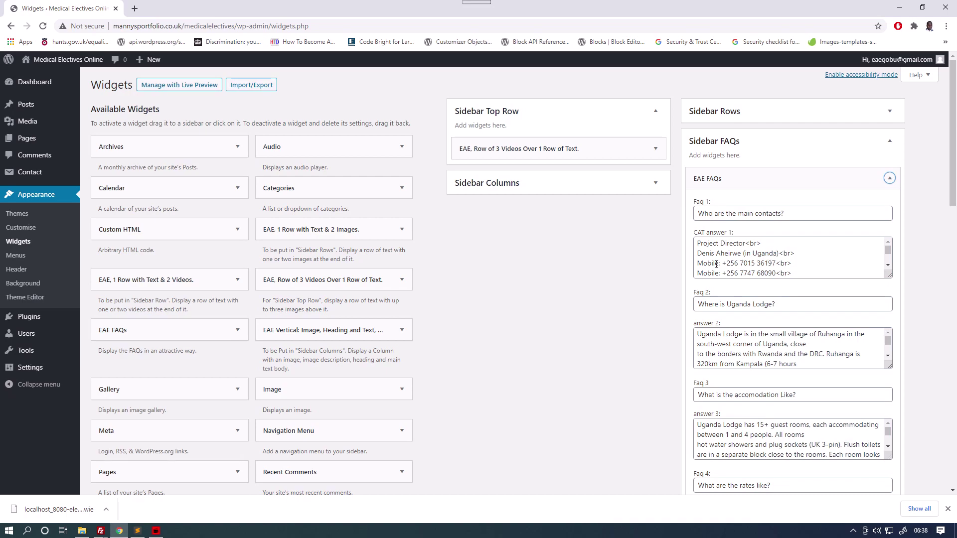
pyautogui.click(888, 266)
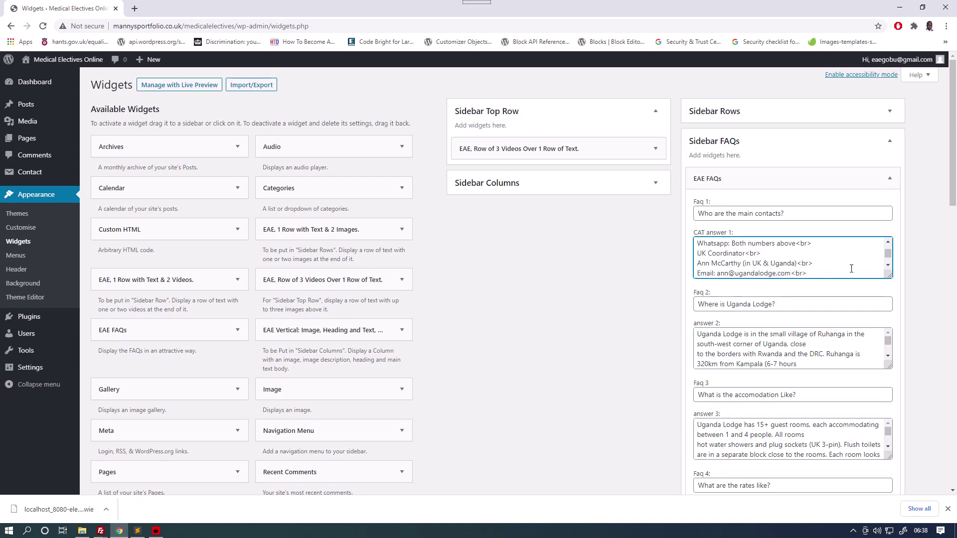
pyautogui.click(888, 265)
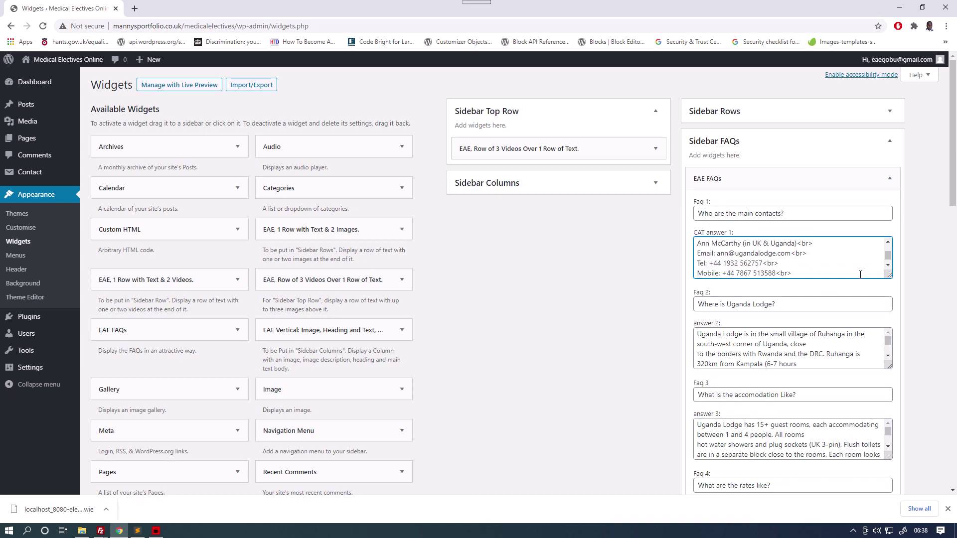
pyautogui.click(887, 266)
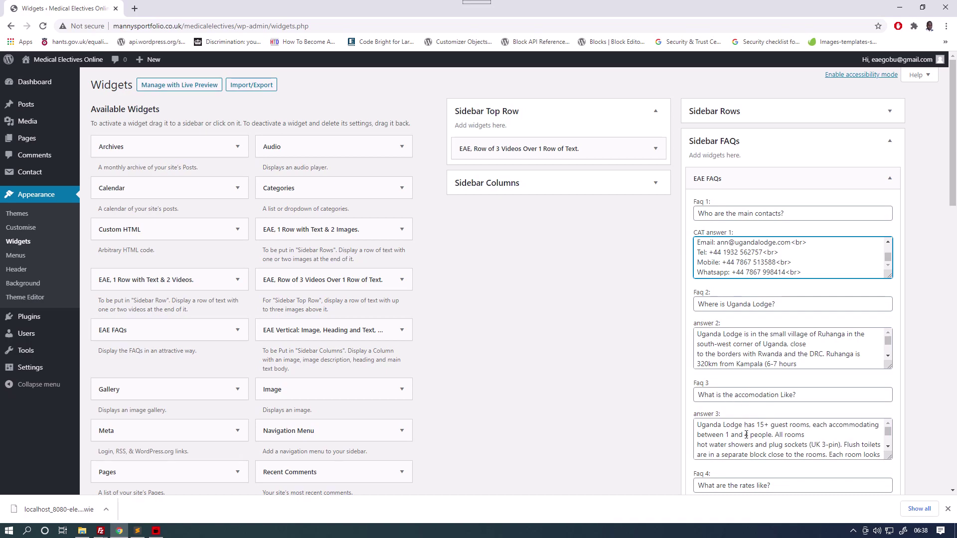
# Save the EAE FAQs widget with entries through 'What about Laundry?' and Faq 11 and 12 left blank.
pyautogui.moveTo(956, 212); pyautogui.dragTo(953, 475)
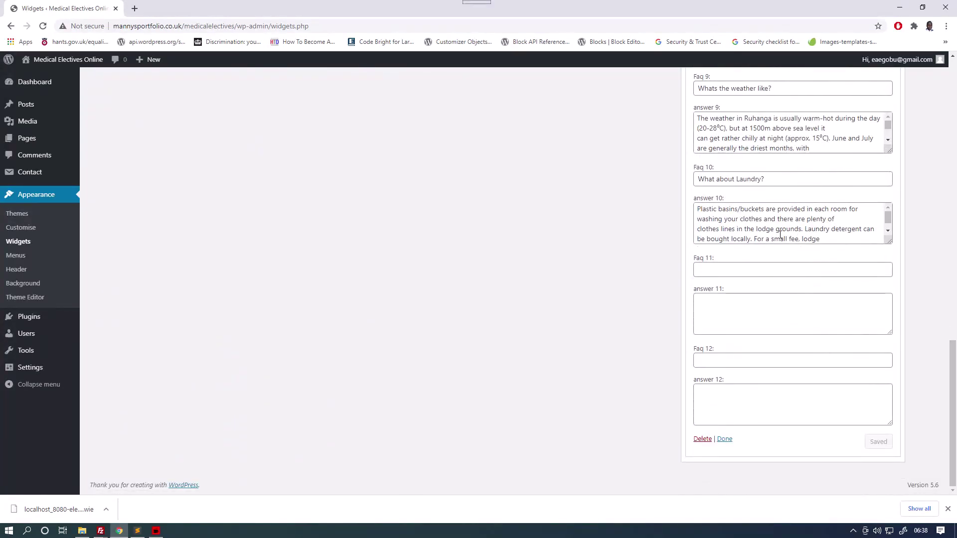
pyautogui.click(720, 272)
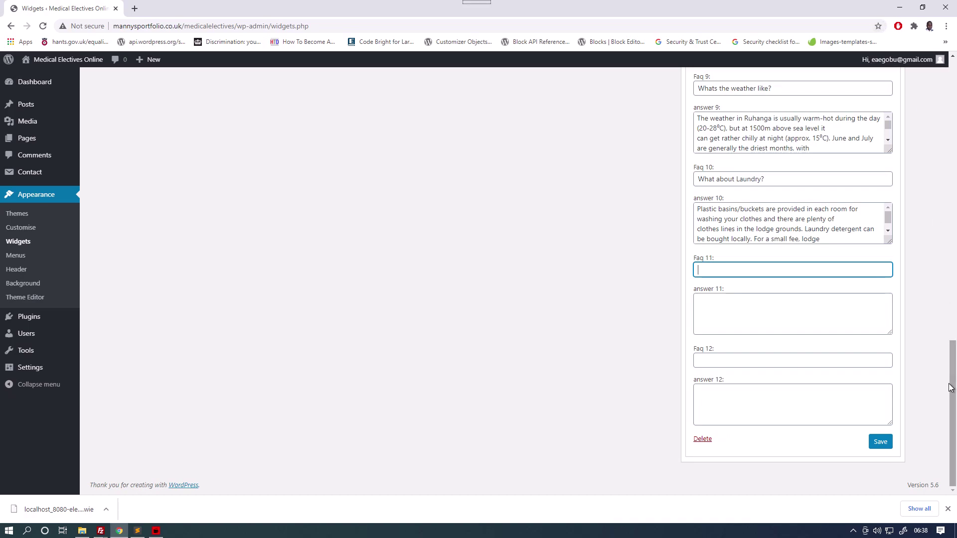
pyautogui.click(882, 444)
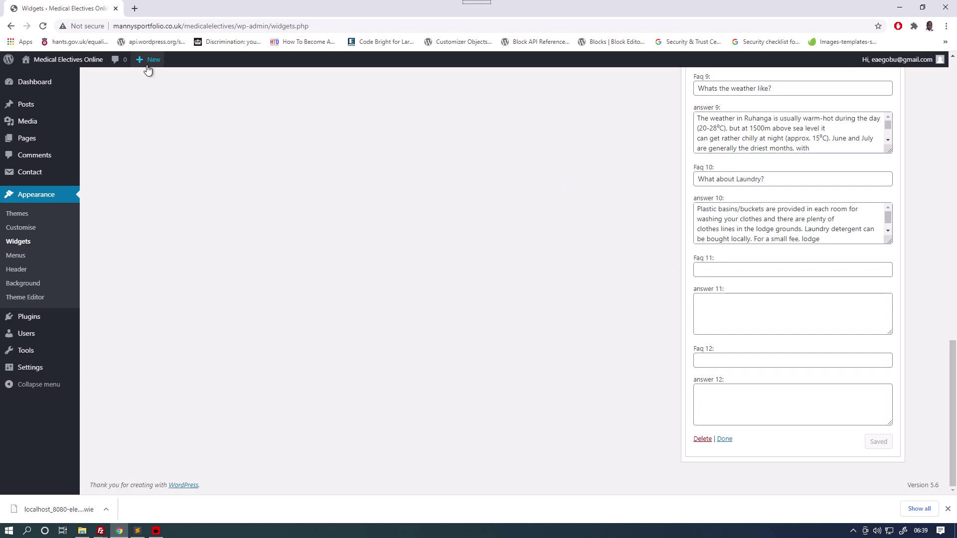
# Visit the live Medical Electives site and scroll down to the Helping FAQs section.
pyautogui.click(62, 67)
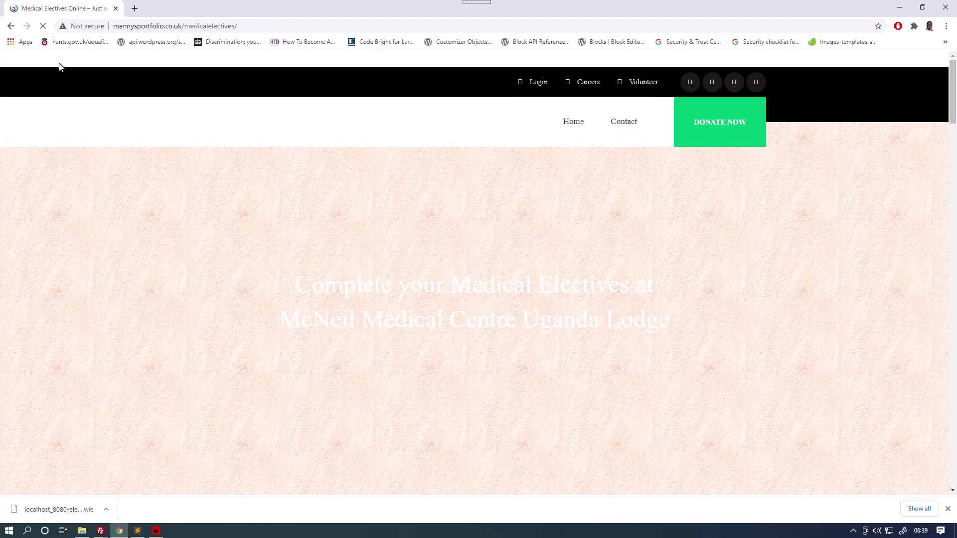
pyautogui.scroll(-10, 919, 250)
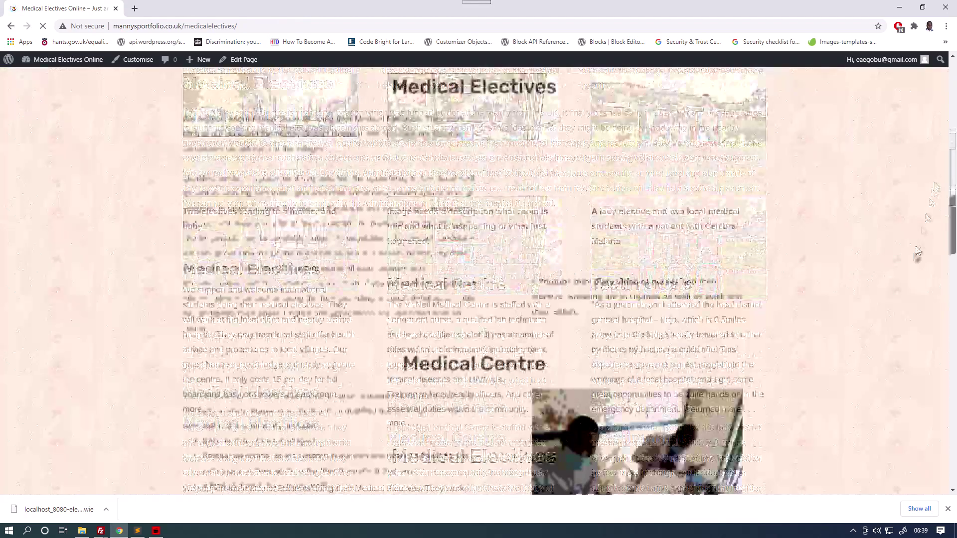
pyautogui.scroll(-15, 919, 251)
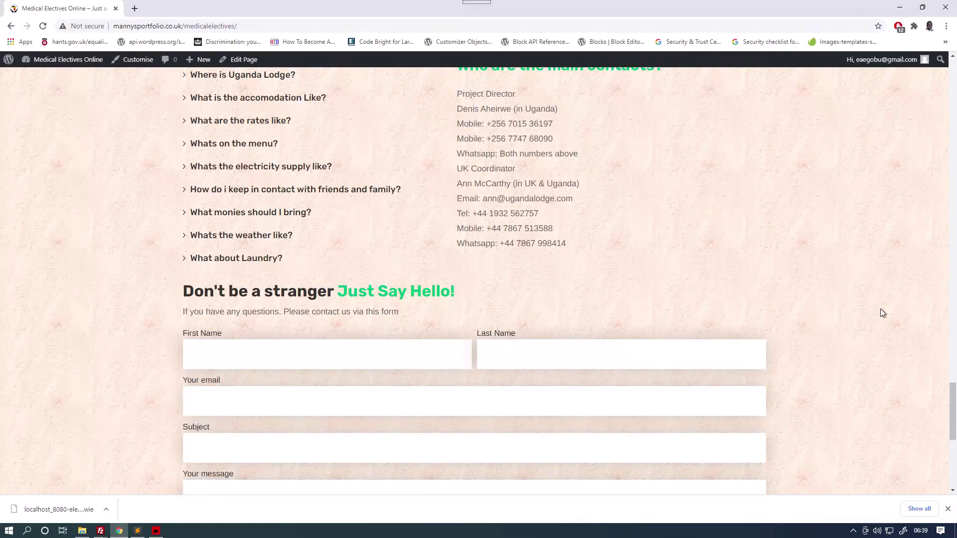
pyautogui.moveTo(956, 399)
pyautogui.mouseDown()
pyautogui.moveTo(956, 352)
pyautogui.moveTo(956, 391)
pyautogui.mouseUp()
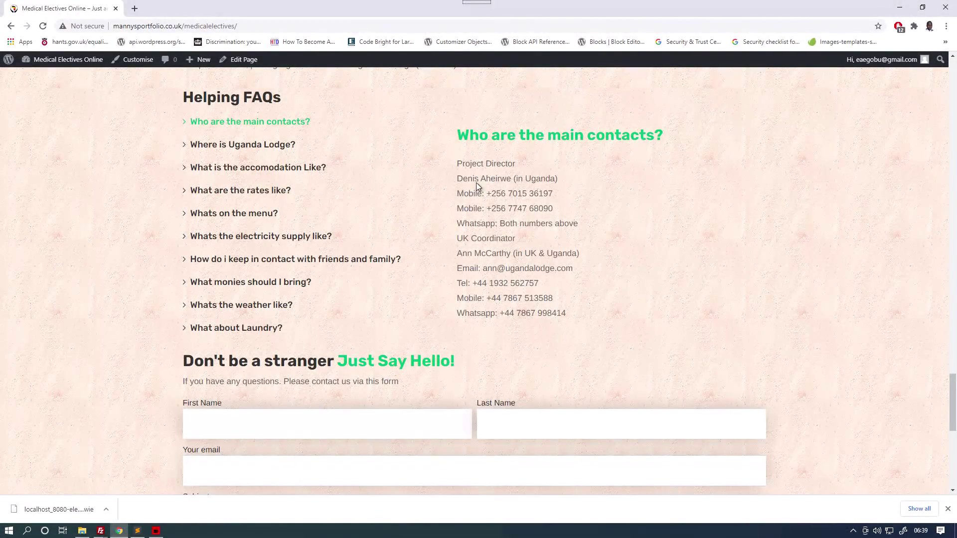
# Expand the answers to 'Where is Uganda Lodge?' and 'What is the accomodation Like?'.
pyautogui.click(255, 145)
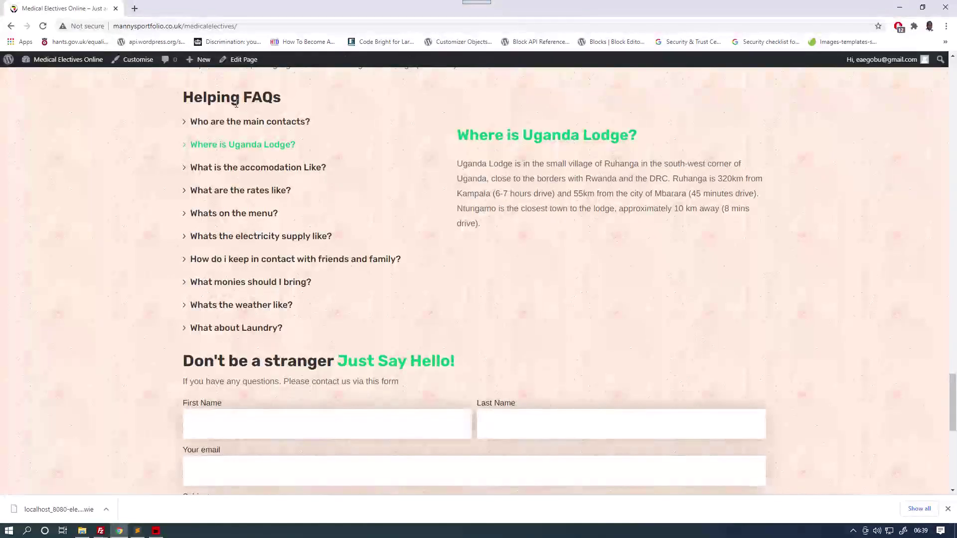
pyautogui.click(245, 168)
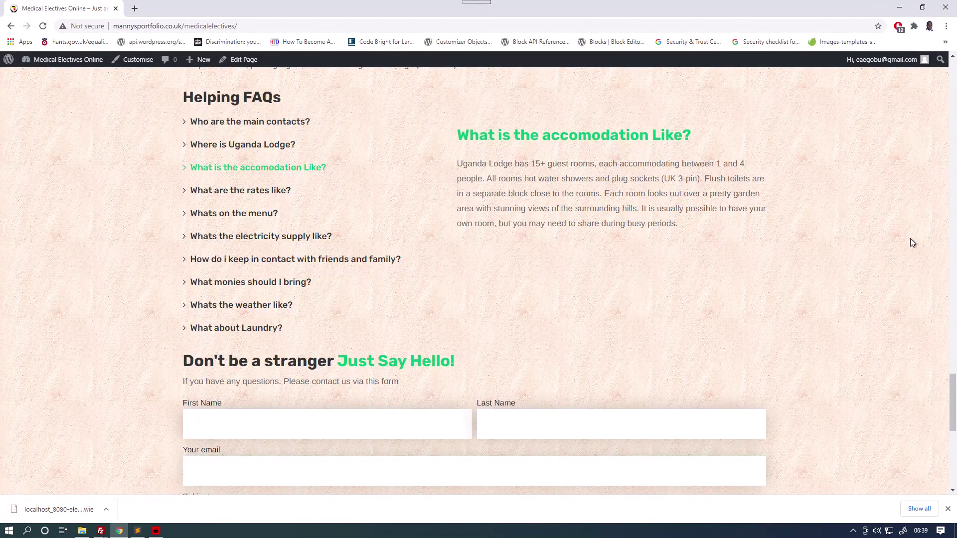
pyautogui.moveTo(952, 410); pyautogui.dragTo(953, 442)
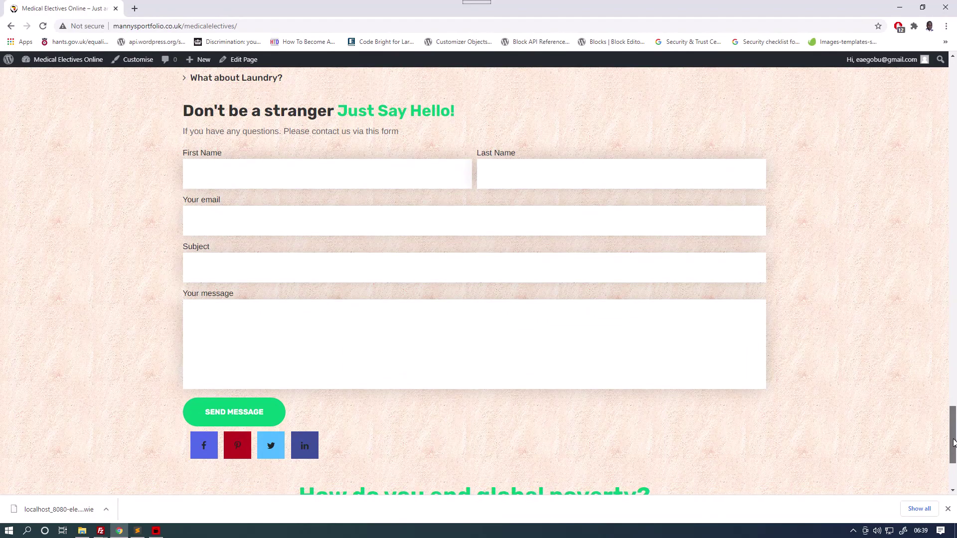
pyautogui.moveTo(954, 442); pyautogui.dragTo(953, 80)
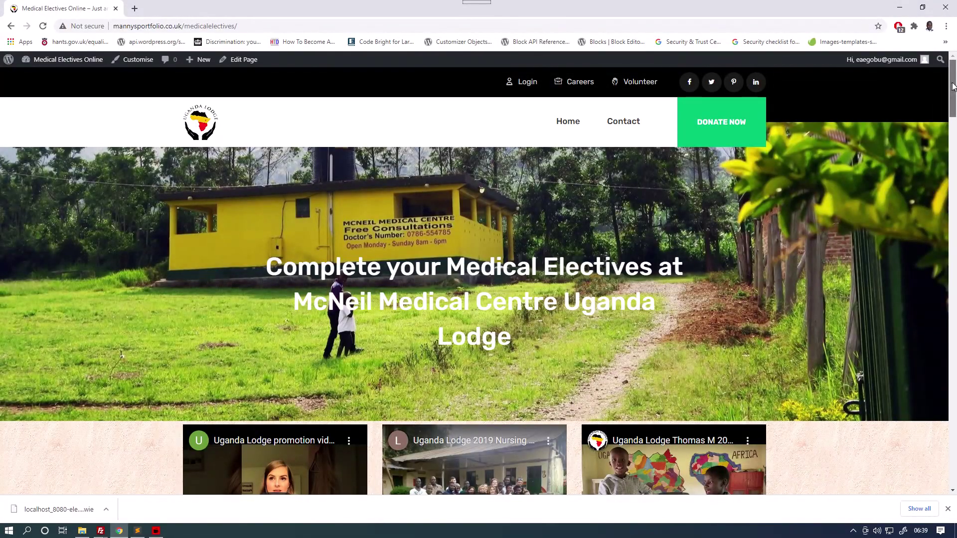
pyautogui.moveTo(954, 86); pyautogui.dragTo(954, 120)
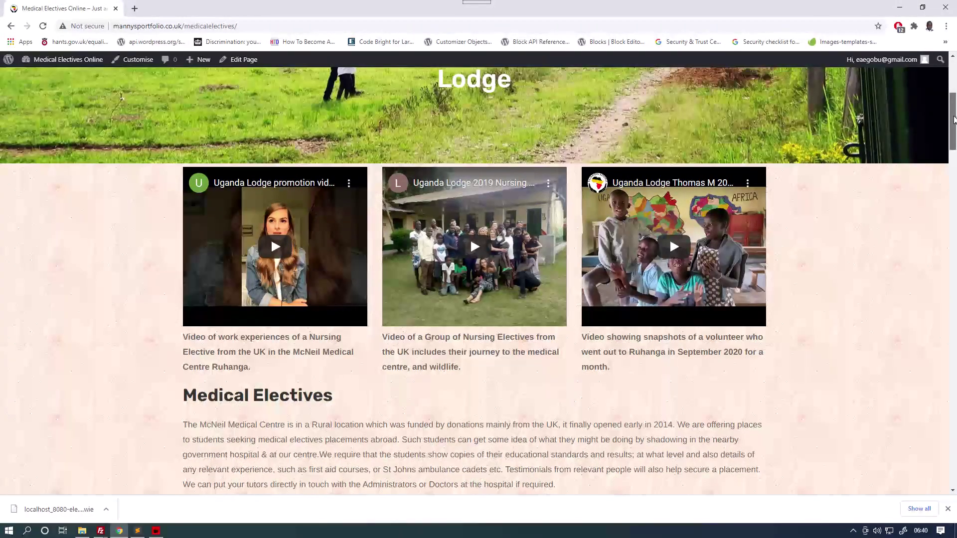
pyautogui.moveTo(954, 120); pyautogui.dragTo(929, 429)
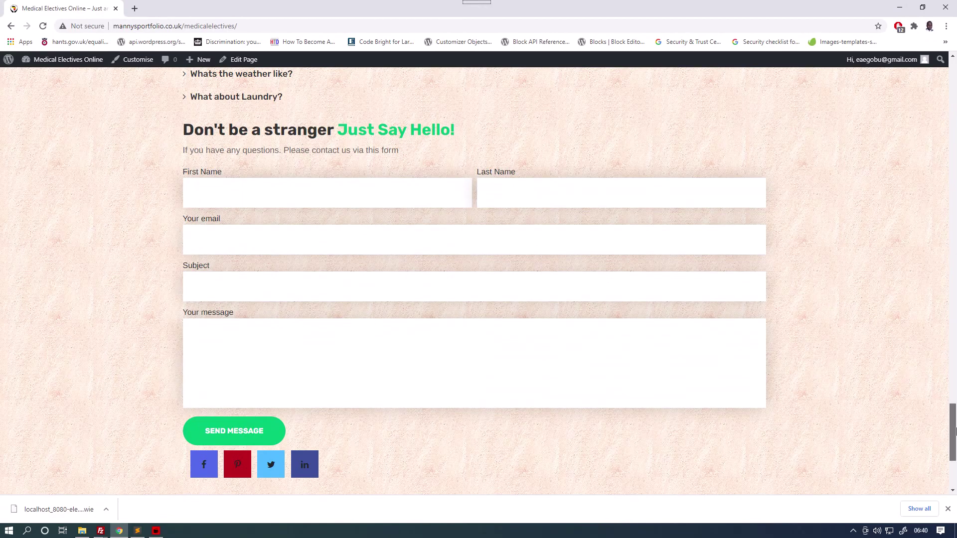
pyautogui.moveTo(952, 433); pyautogui.dragTo(956, 18)
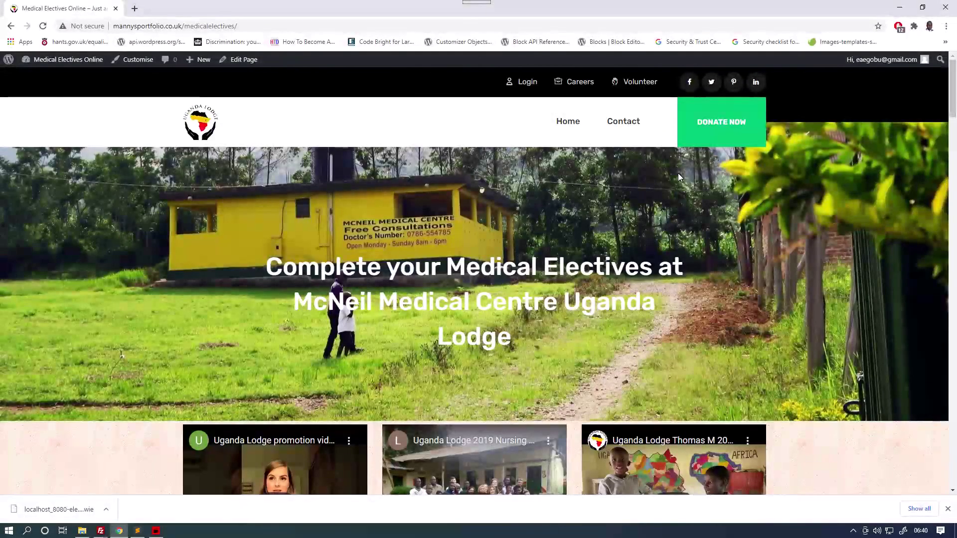